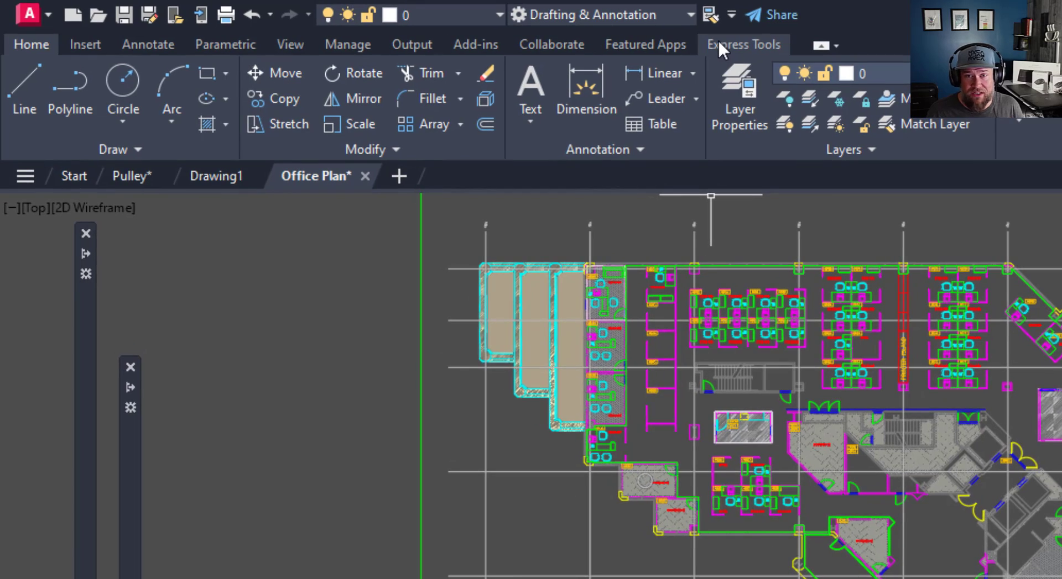
Bring up the Express Tools and examine the office plan, closing in on the manager offices 6048 and 6049
{"action": "left_click", "coordinate": [749, 47]}
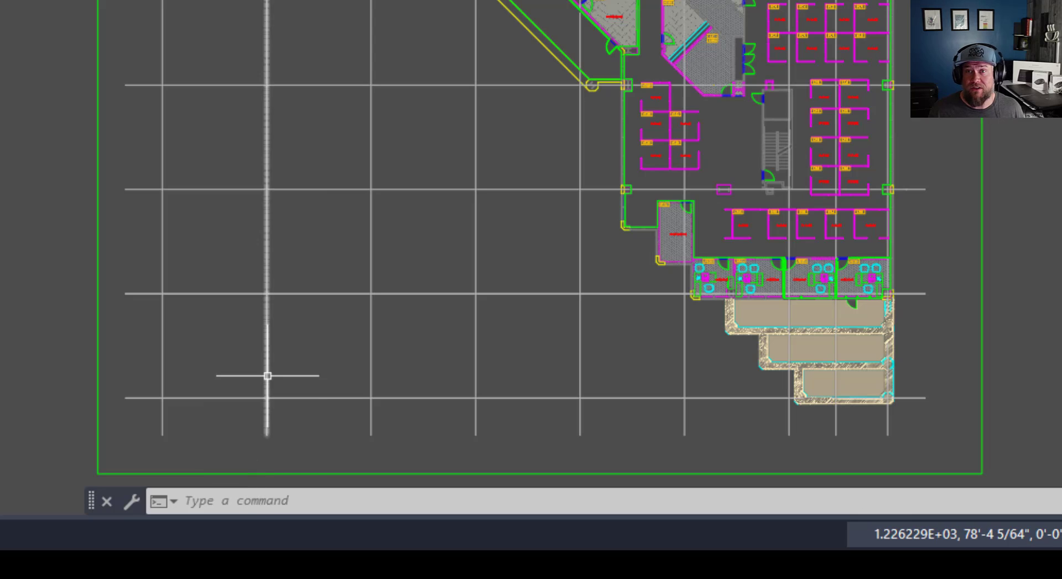
{"action": "middle_click_drag", "start_coordinate": [287, 9], "coordinate": [298, 65]}
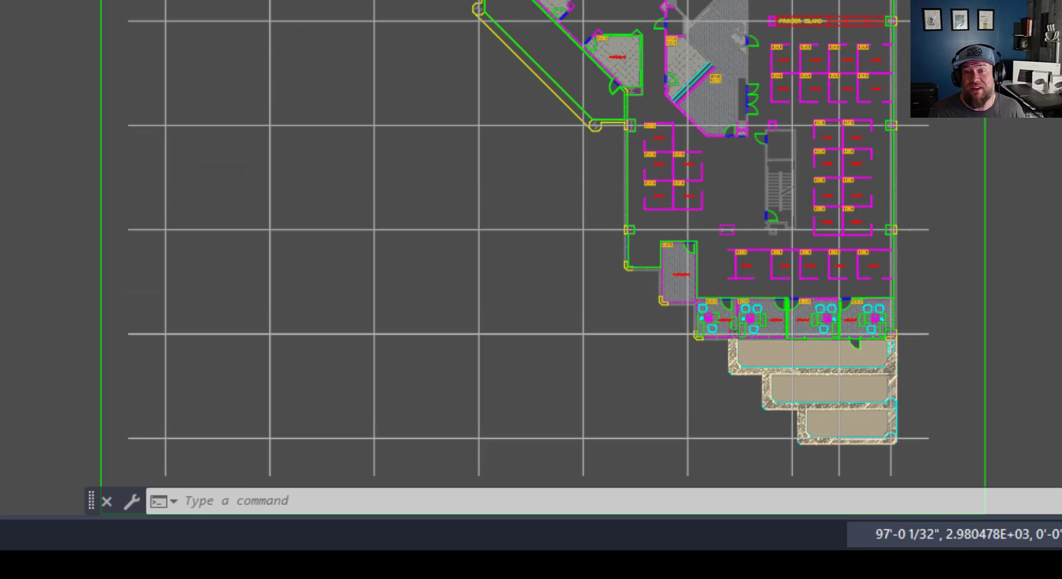
{"action": "scroll", "coordinate": [243, 5], "scroll_direction": "up", "scroll_amount": 2}
{"action": "mouse_move", "coordinate": [553, 110]}
{"action": "middle_mouse_down"}
{"action": "mouse_move", "coordinate": [362, 218]}
{"action": "mouse_move", "coordinate": [399, 251]}
{"action": "middle_mouse_up"}
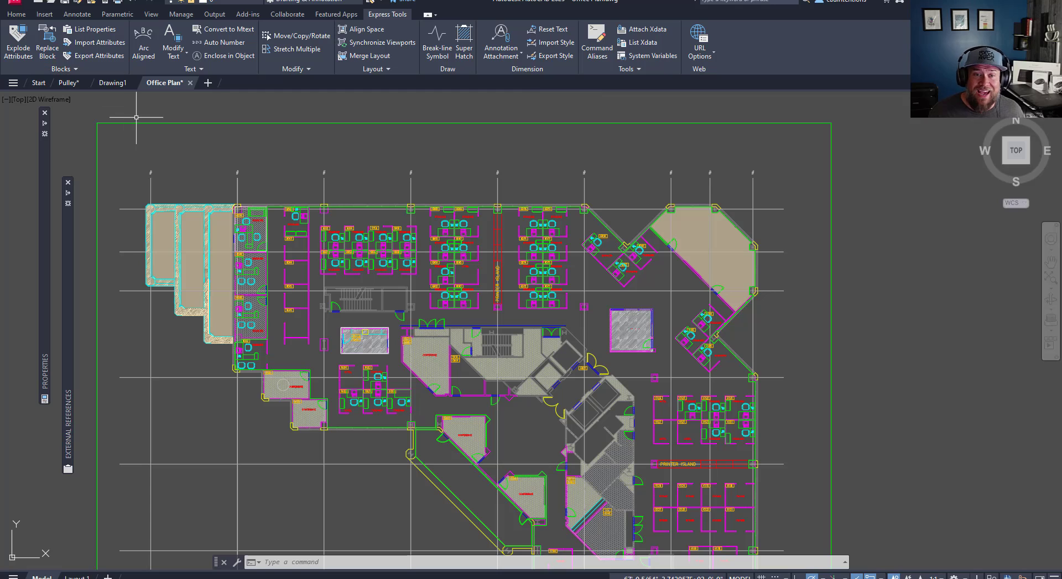
{"action": "middle_click_drag", "start_coordinate": [223, 124], "coordinate": [242, 124]}
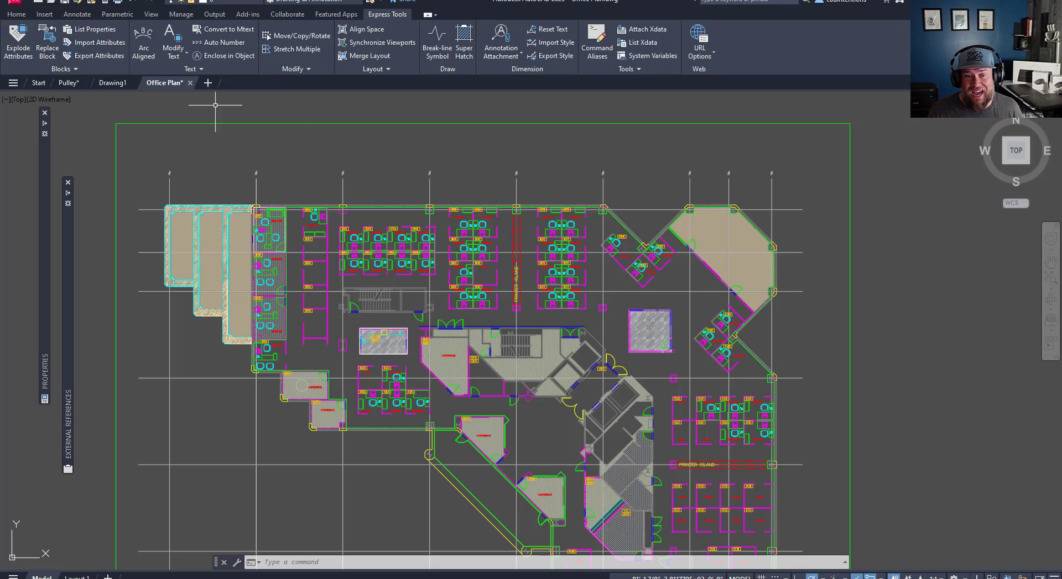
{"action": "middle_click_drag", "start_coordinate": [315, 154], "coordinate": [265, 127]}
{"action": "scroll", "coordinate": [249, 215], "scroll_direction": "up", "scroll_amount": 10}
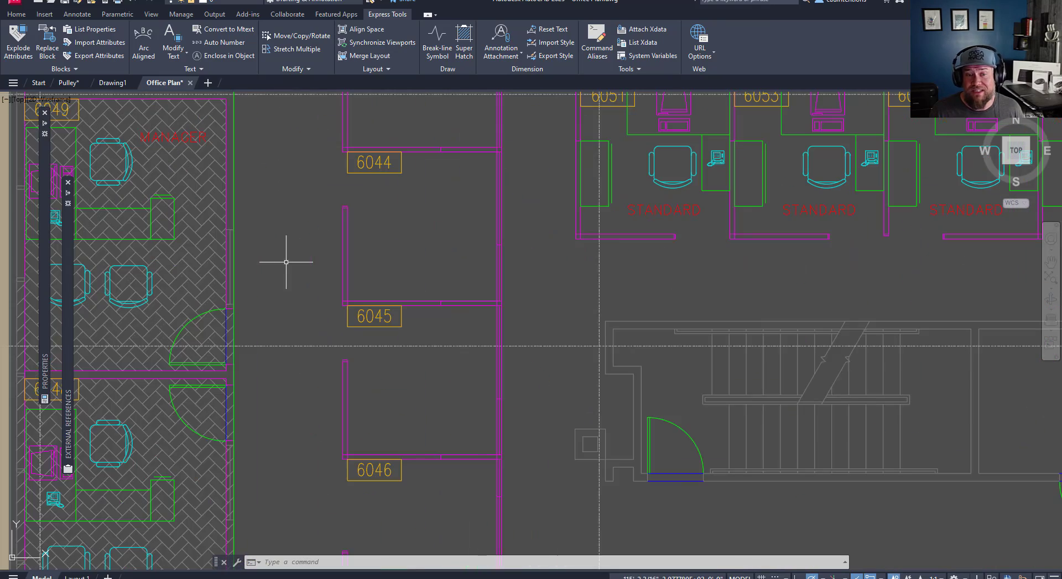
{"action": "middle_click_drag", "start_coordinate": [285, 262], "coordinate": [387, 276]}
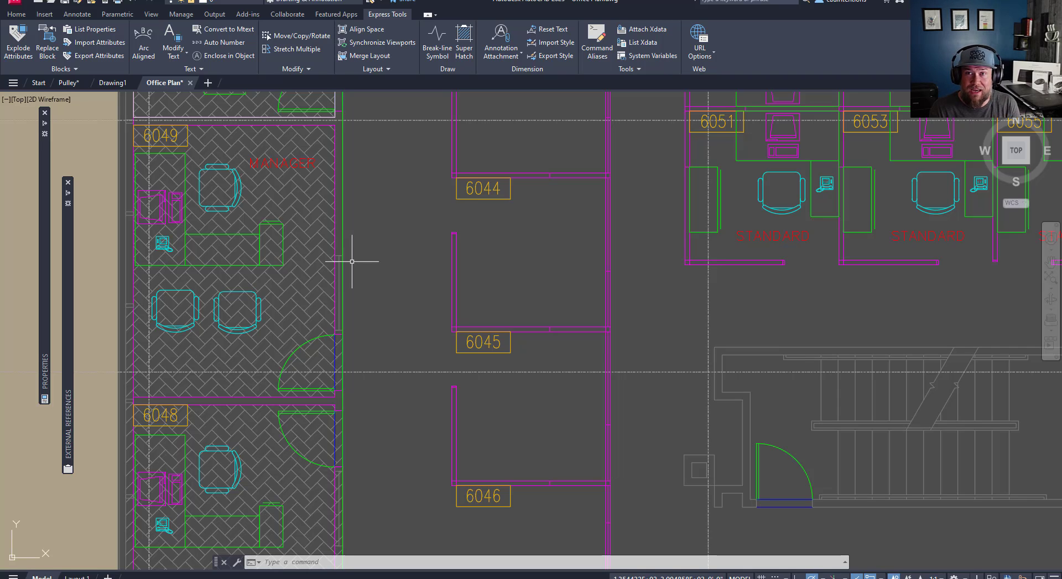
{"action": "left_click", "coordinate": [284, 265]}
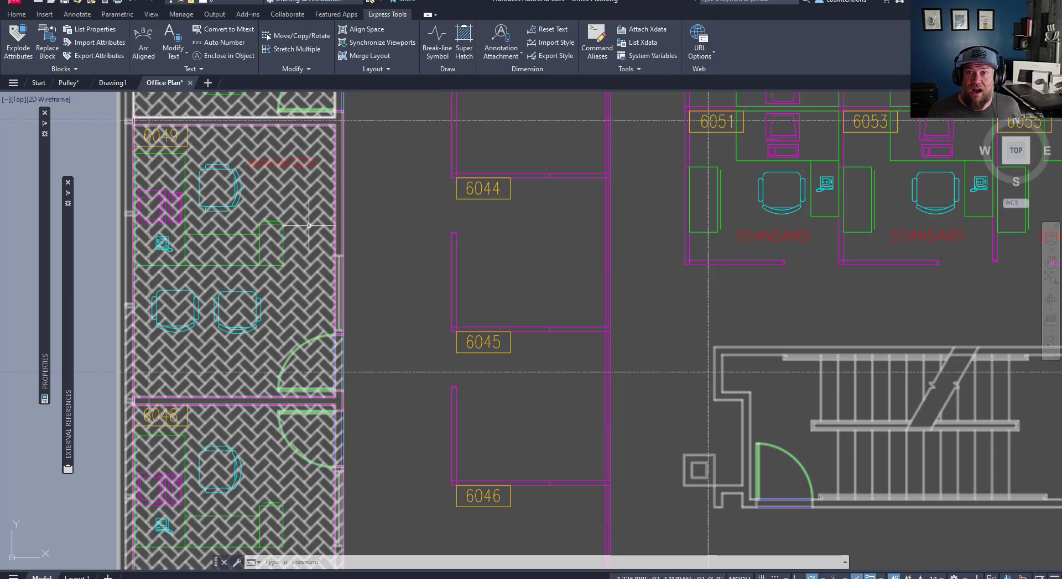
{"action": "key", "text": "Escape"}
{"action": "left_click", "coordinate": [379, 255]}
{"action": "key", "text": "Escape"}
{"action": "key", "text": "Escape"}
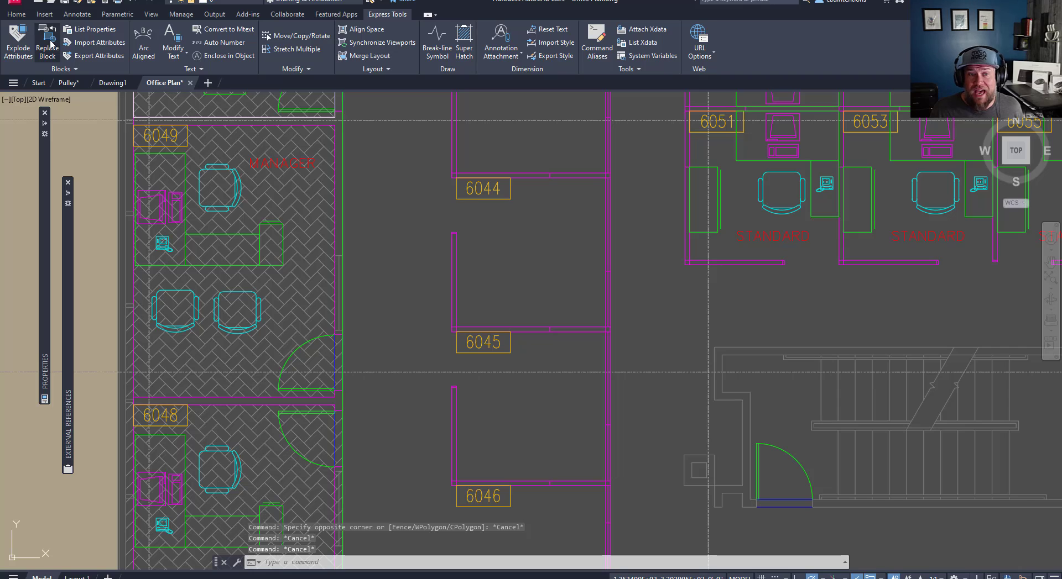
{"action": "left_click", "coordinate": [48, 44]}
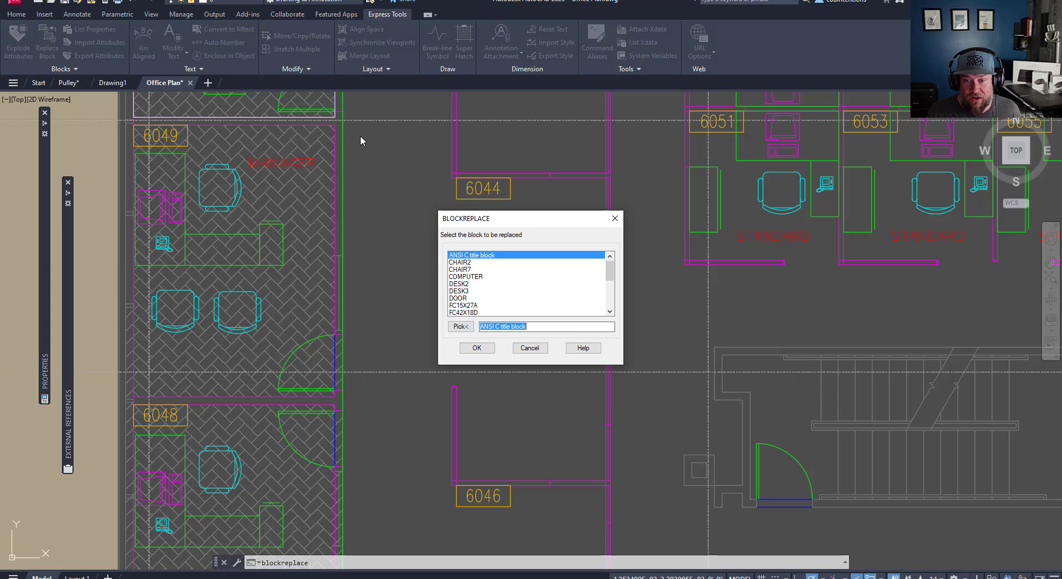
{"action": "left_click_drag", "start_coordinate": [500, 219], "coordinate": [465, 182]}
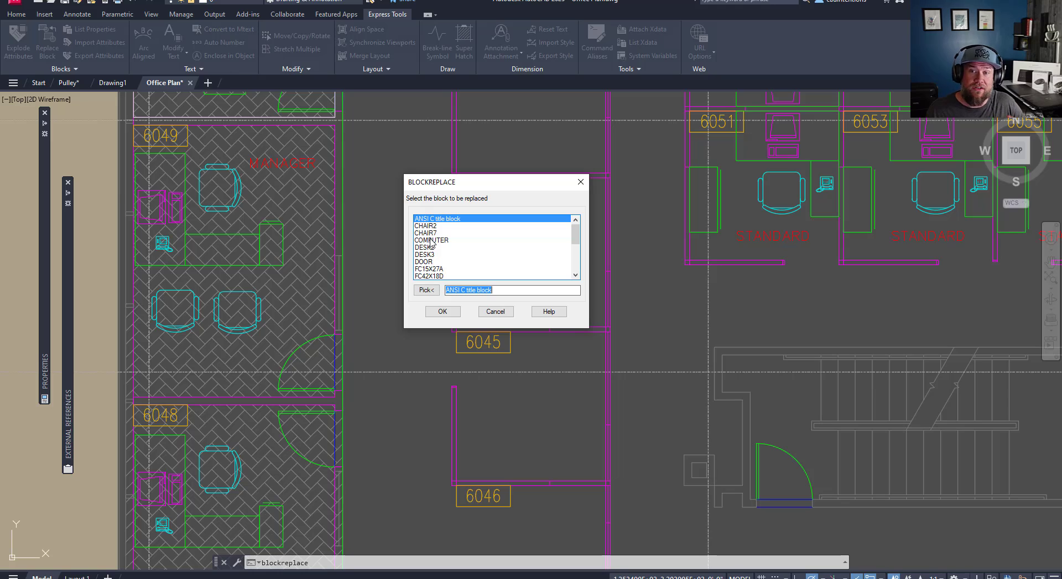
{"action": "left_click", "coordinate": [581, 182]}
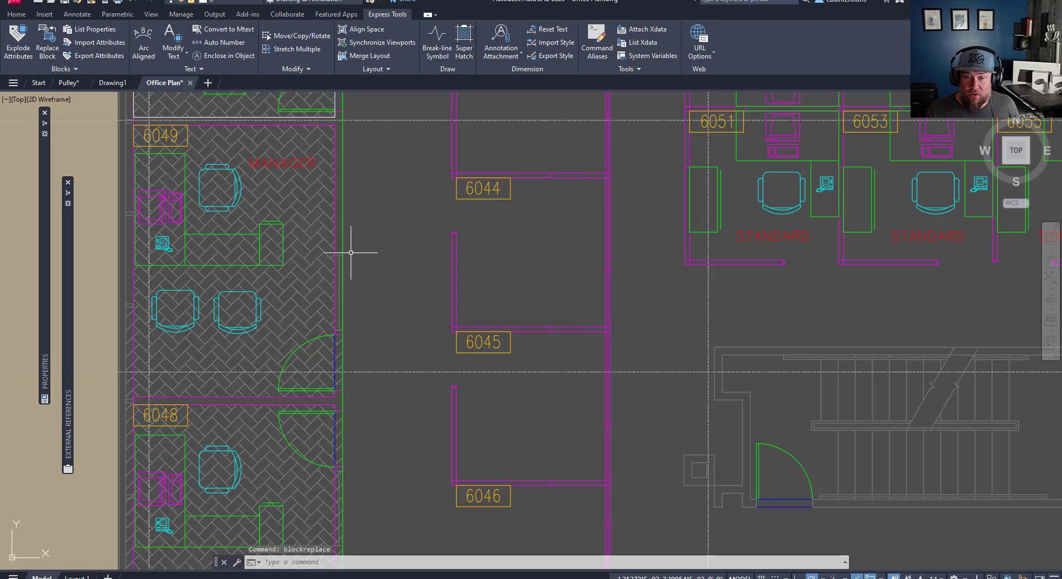
{"action": "key", "text": "Escape"}
{"action": "key", "text": "Escape"}
Check the block name of the right-hand guest chair in office 6049 in its properties
{"action": "left_click", "coordinate": [236, 306]}
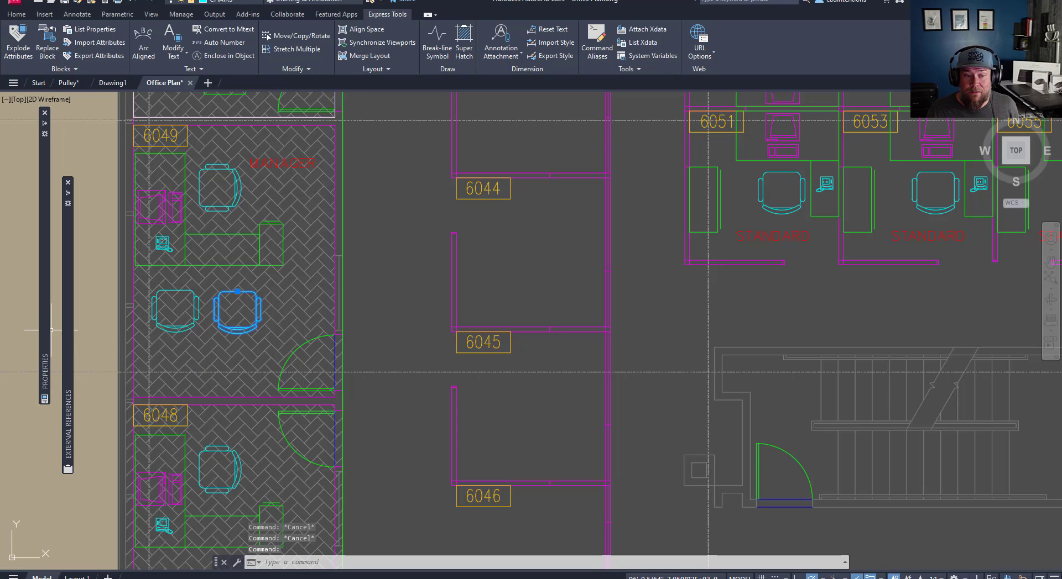
{"action": "mouse_move", "coordinate": [43, 318]}
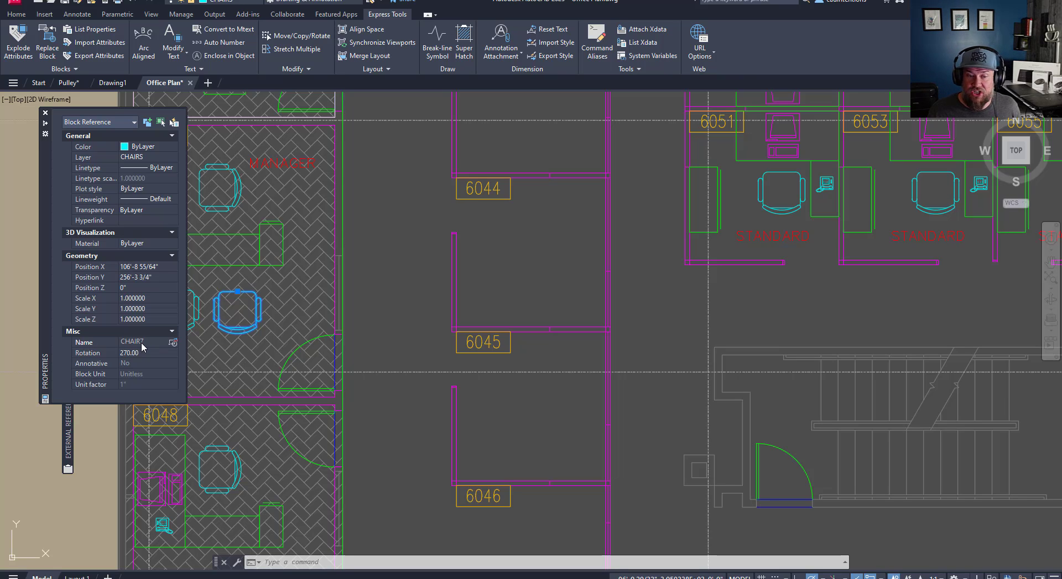
{"action": "key", "text": "Escape"}
{"action": "key", "text": "Escape"}
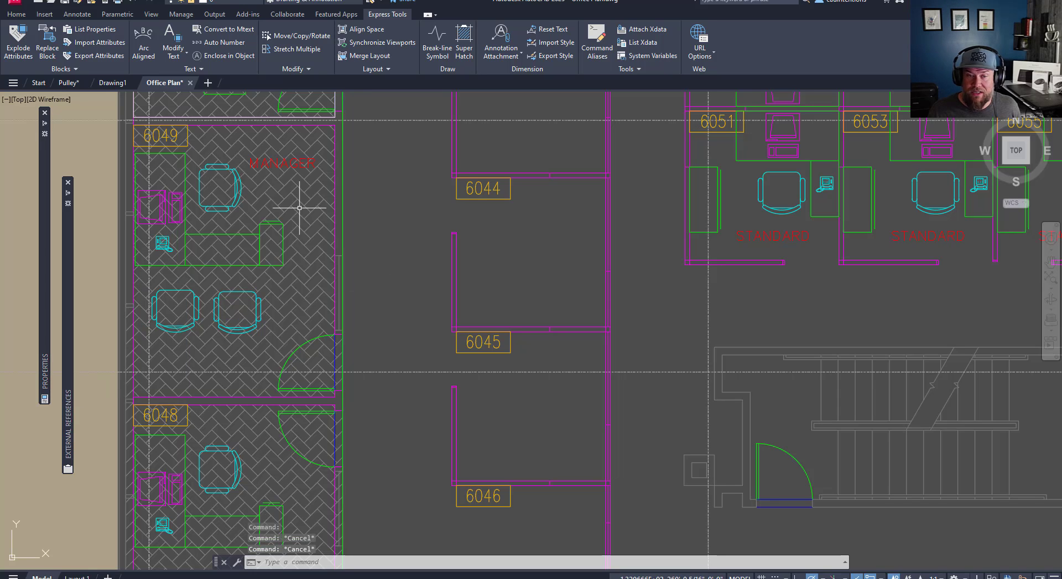
Replace every CHAIR7 block in the drawing with CHAIR2 using Replace Block, without purging unreferenced items
{"action": "left_click", "coordinate": [47, 44]}
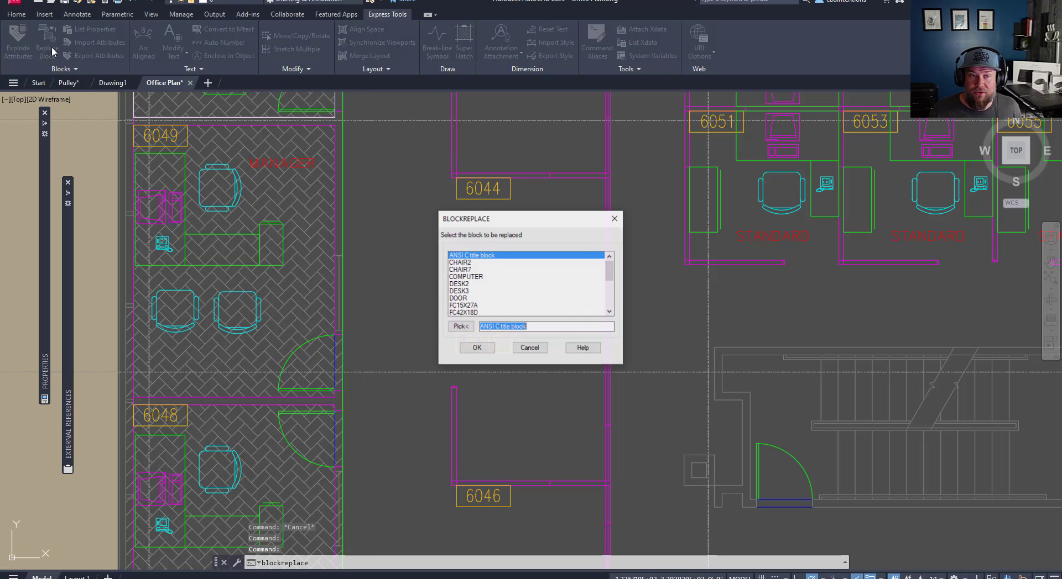
{"action": "left_click_drag", "start_coordinate": [464, 218], "coordinate": [381, 182]}
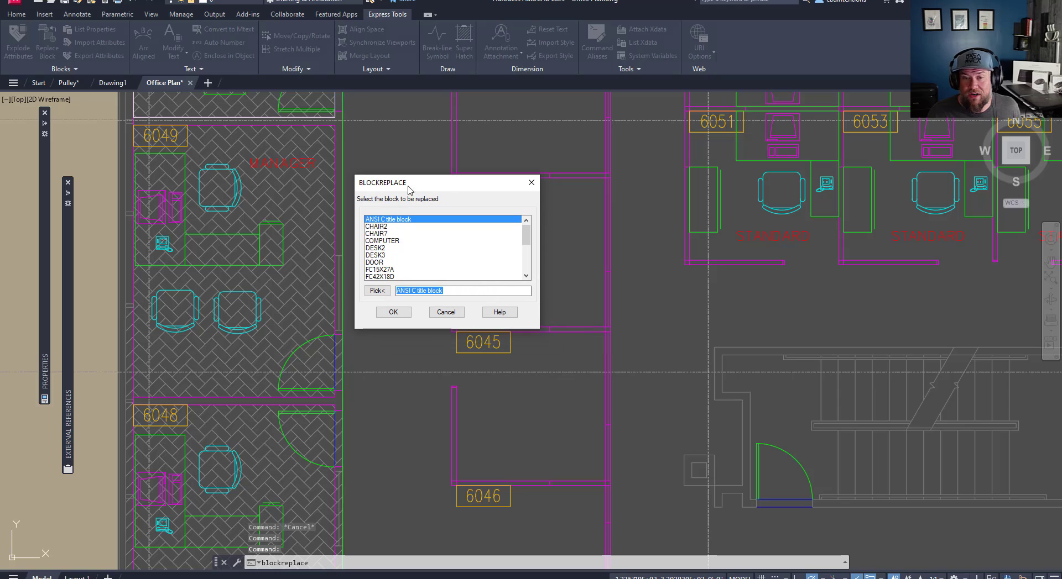
{"action": "left_click", "coordinate": [375, 234]}
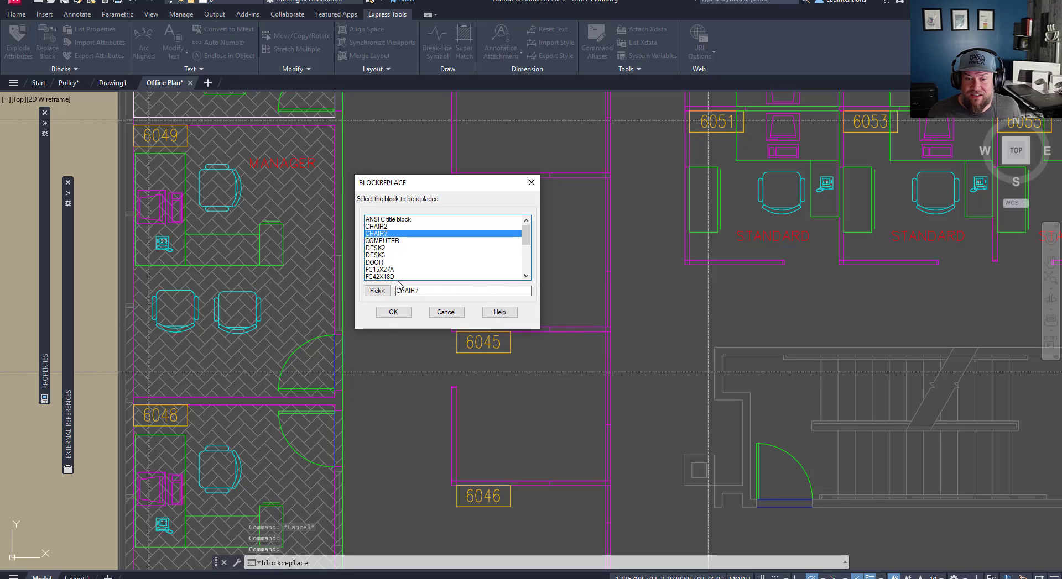
{"action": "left_click", "coordinate": [393, 312]}
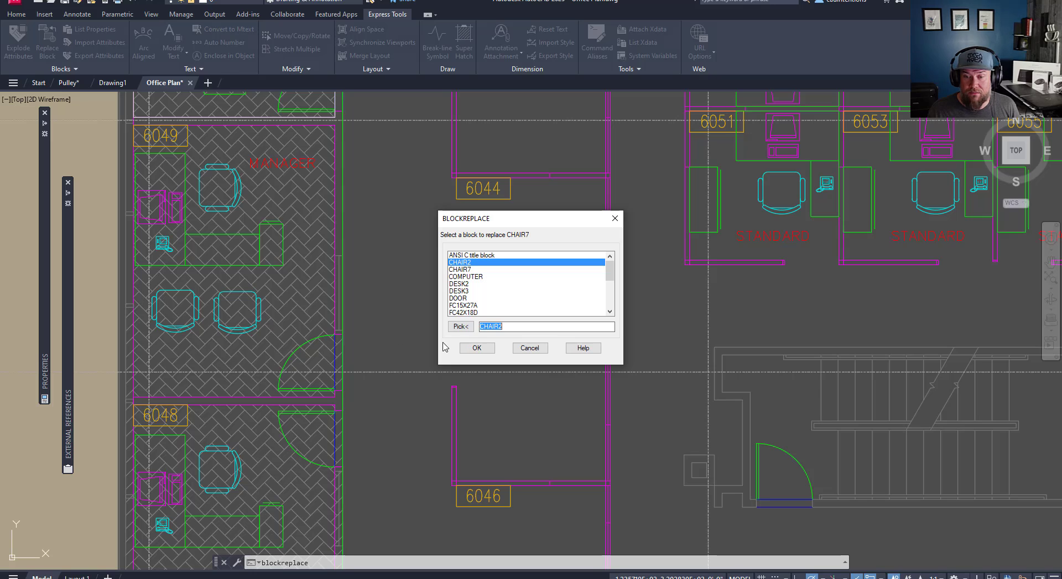
{"action": "left_click", "coordinate": [476, 347]}
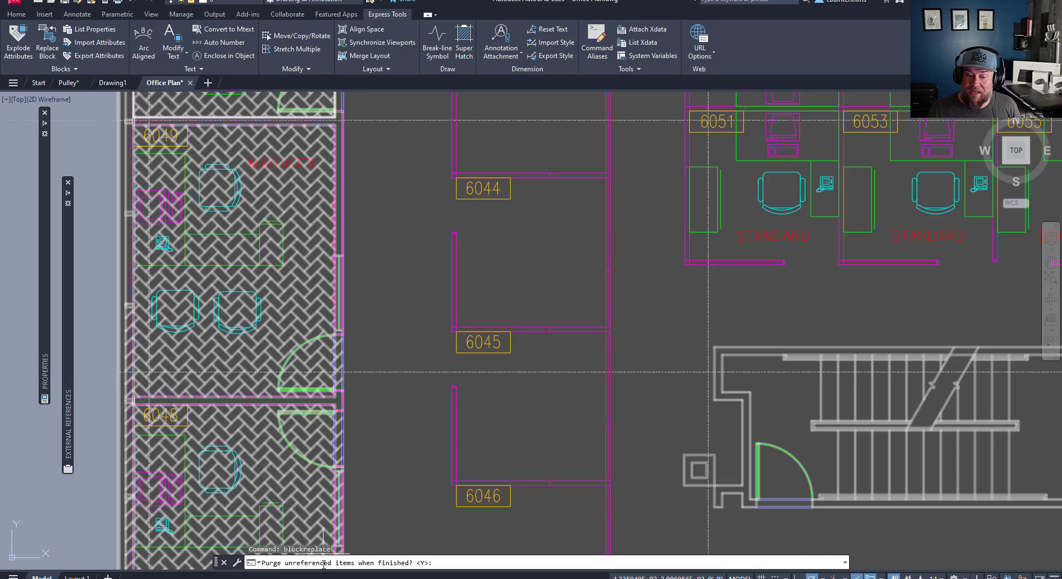
{"action": "key", "text": "Return"}
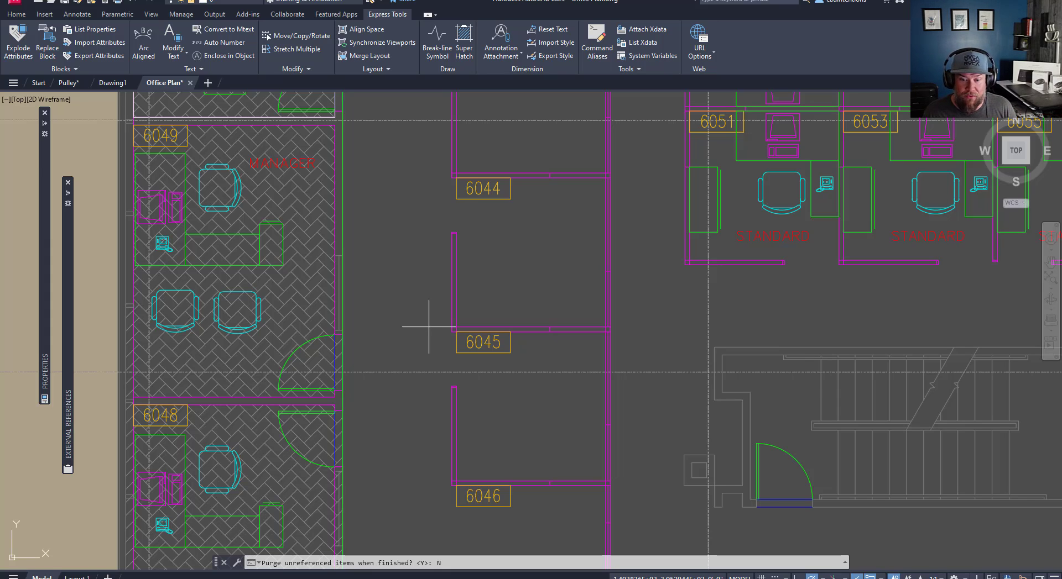
{"action": "key", "text": "Return"}
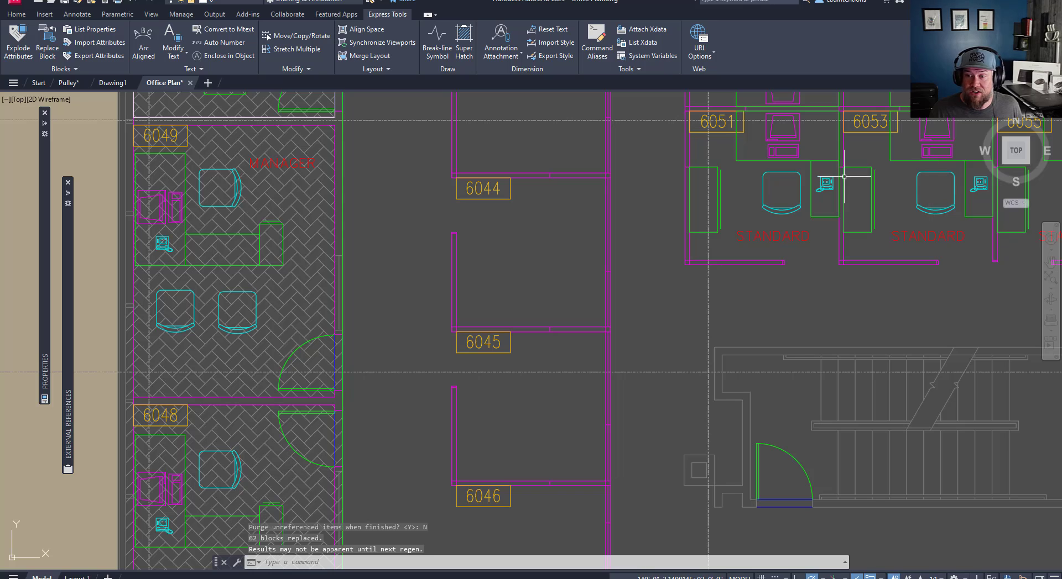
Check the block name of the desk chair in office 6048 in its properties
{"action": "key", "text": "Escape"}
{"action": "left_click", "coordinate": [234, 455]}
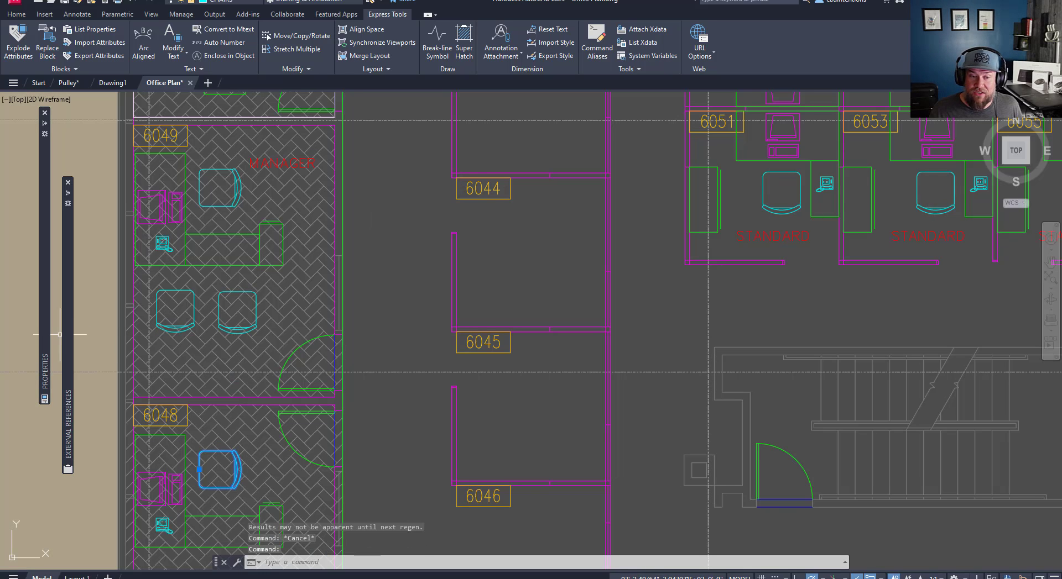
{"action": "mouse_move", "coordinate": [40, 344]}
{"action": "left_click", "coordinate": [142, 341]}
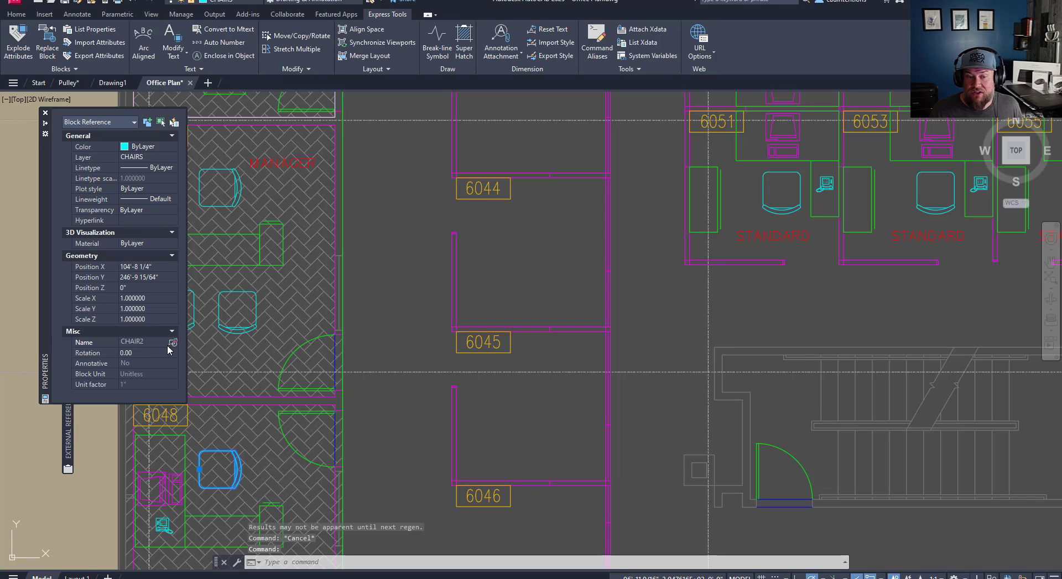
{"action": "left_click", "coordinate": [406, 300]}
{"action": "key", "text": "Escape"}
{"action": "key", "text": "Escape"}
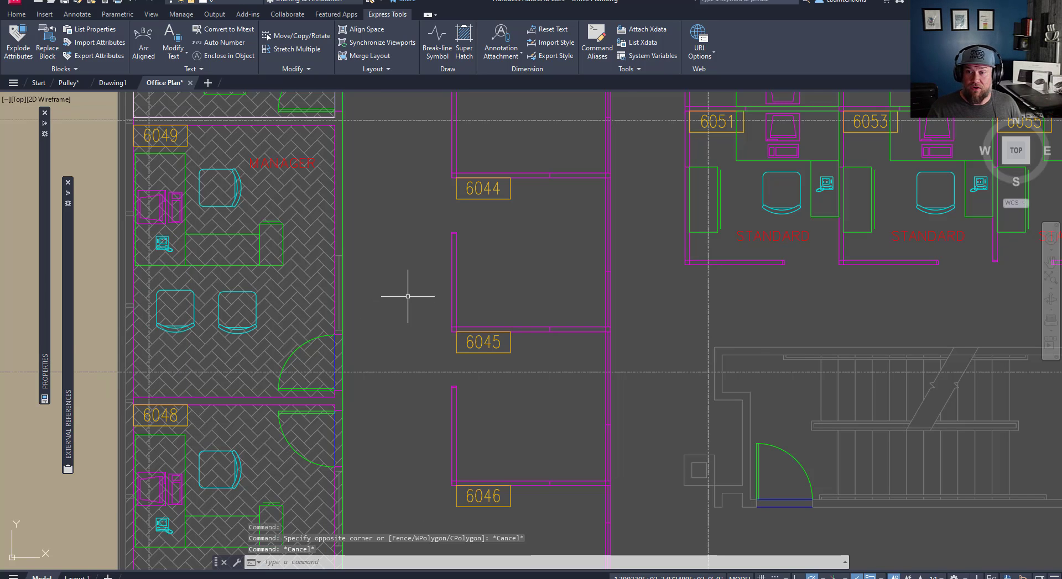
Examine the chairs in the offices and workstations across the whole office plan
{"action": "scroll", "coordinate": [407, 296], "scroll_direction": "down", "scroll_amount": 3}
{"action": "middle_click_drag", "start_coordinate": [457, 296], "coordinate": [413, 360]}
{"action": "scroll", "coordinate": [354, 320], "scroll_direction": "up", "scroll_amount": 3}
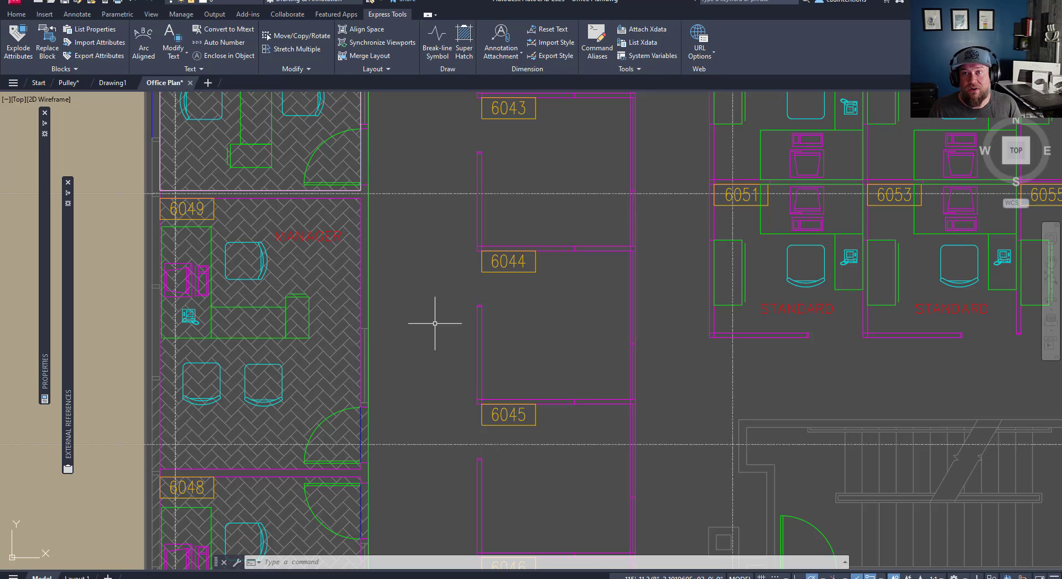
{"action": "key", "text": "Escape"}
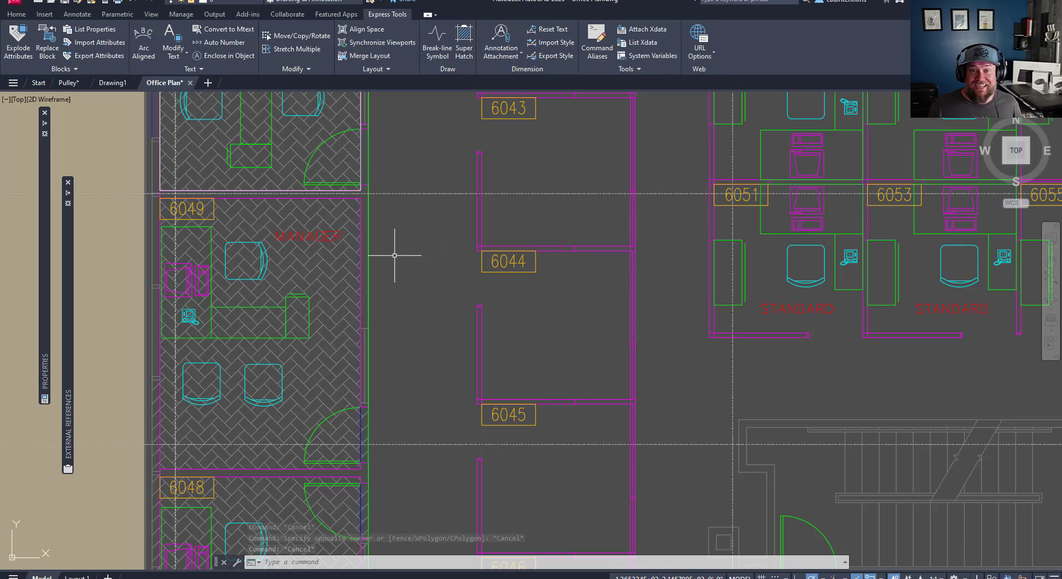
{"action": "scroll", "coordinate": [409, 221], "scroll_direction": "down", "scroll_amount": 6}
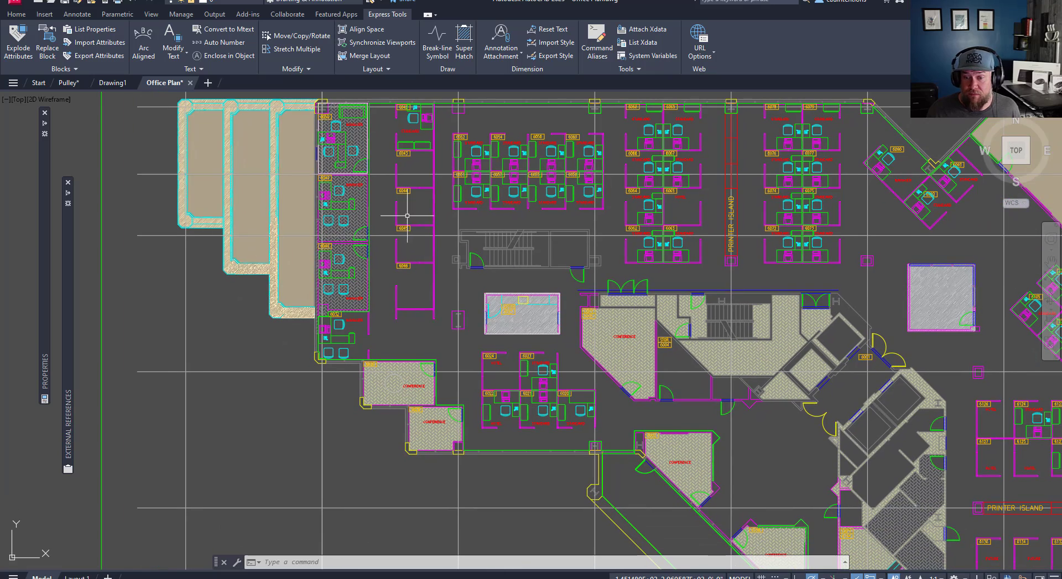
{"action": "middle_click_drag", "start_coordinate": [469, 260], "coordinate": [451, 267]}
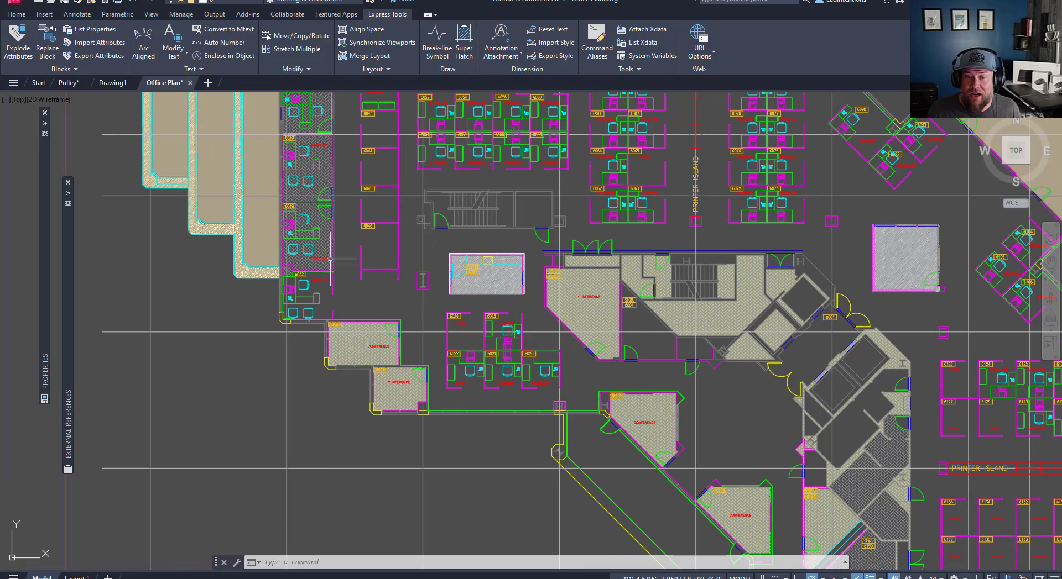
{"action": "middle_click_drag", "start_coordinate": [380, 301], "coordinate": [357, 280]}
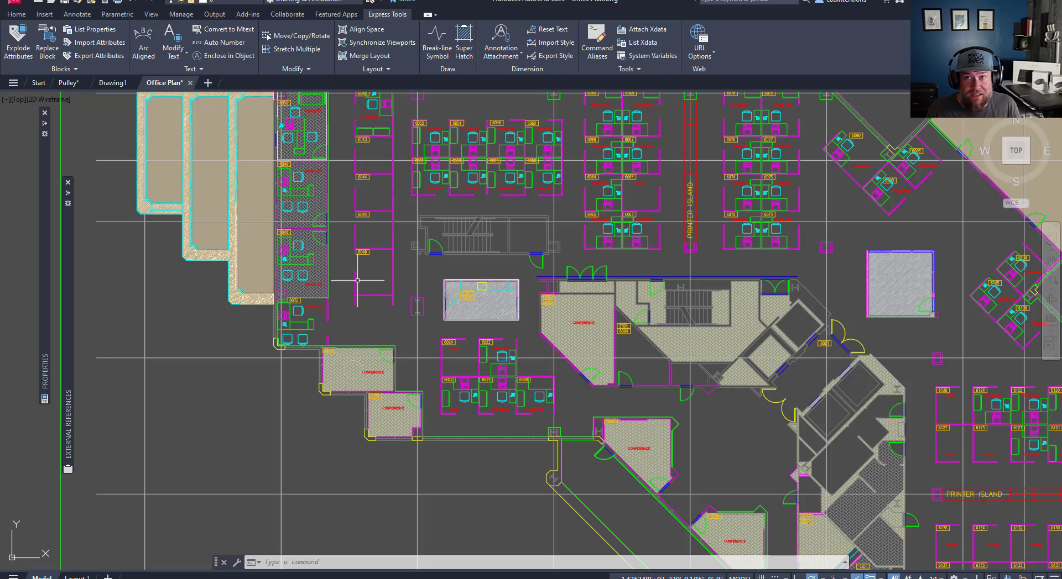
{"action": "middle_click_drag", "start_coordinate": [379, 298], "coordinate": [365, 340]}
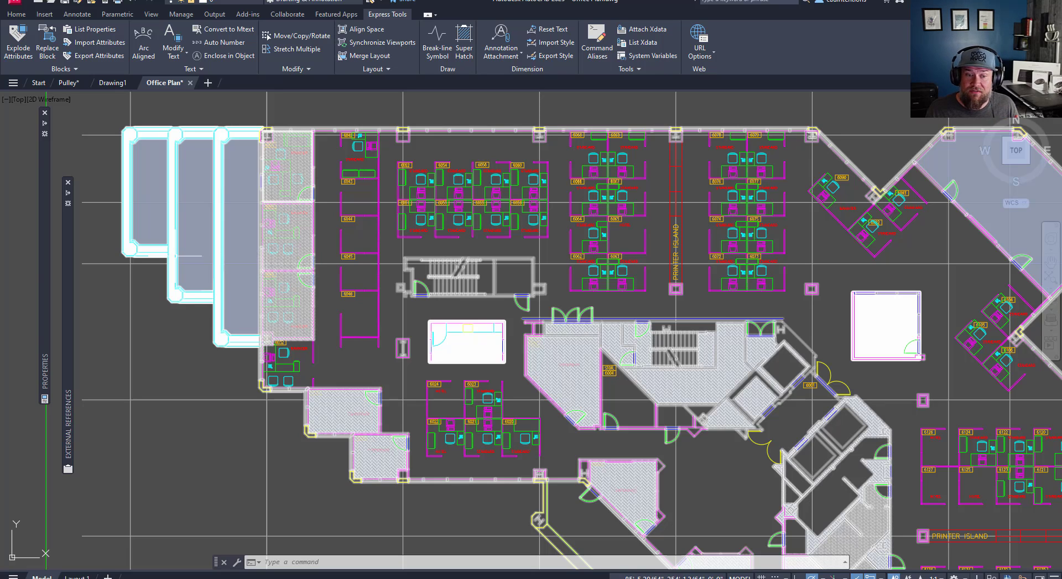
View the Office Plan entry's details in the external references, and inspect the building shell object by selecting it
{"action": "mouse_move", "coordinate": [68, 363]}
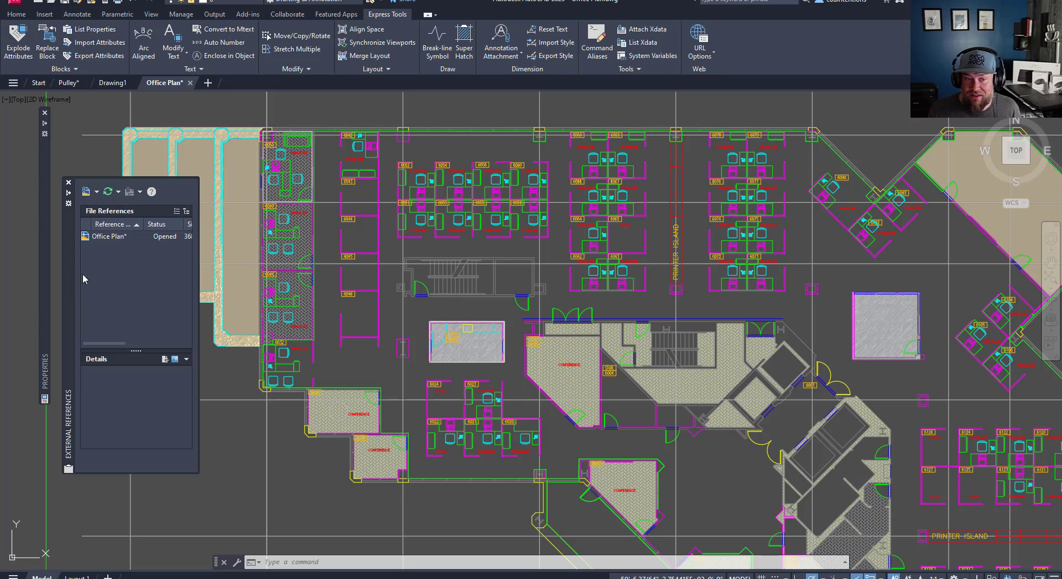
{"action": "left_click", "coordinate": [112, 238]}
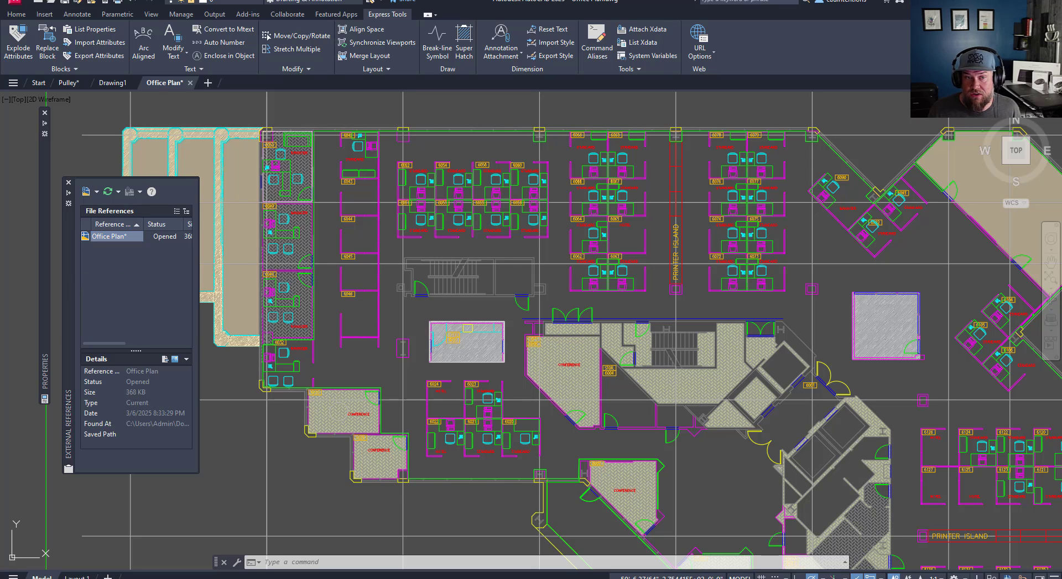
{"action": "key", "text": "Escape"}
{"action": "key", "text": "Escape"}
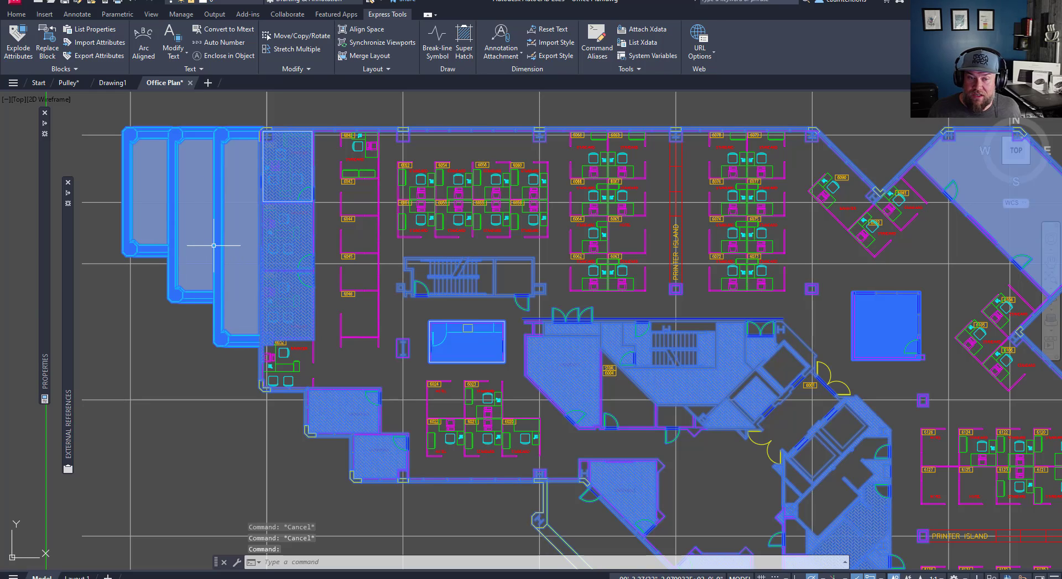
{"action": "mouse_move", "coordinate": [45, 275]}
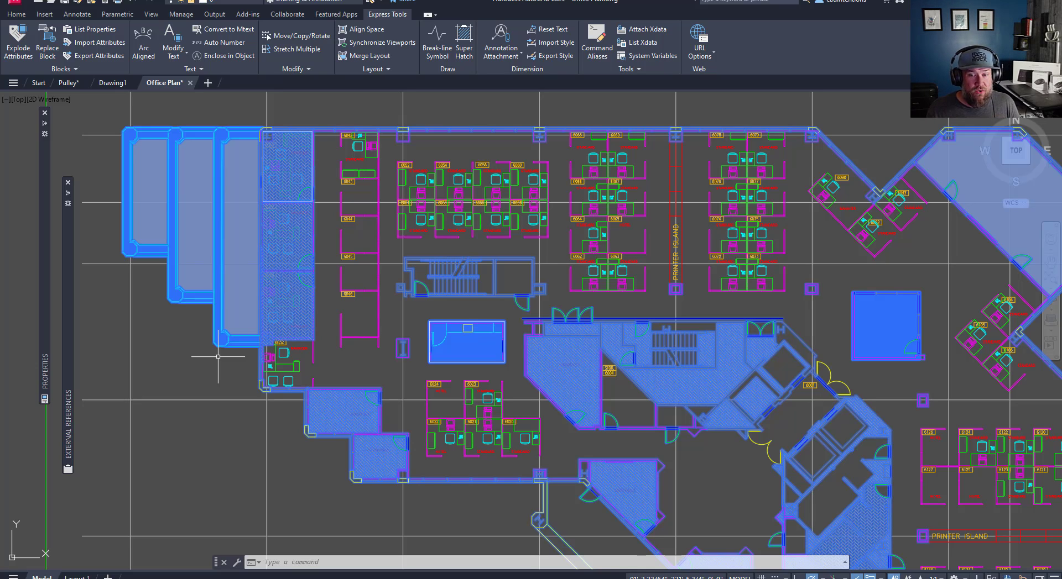
{"action": "key", "text": "Escape"}
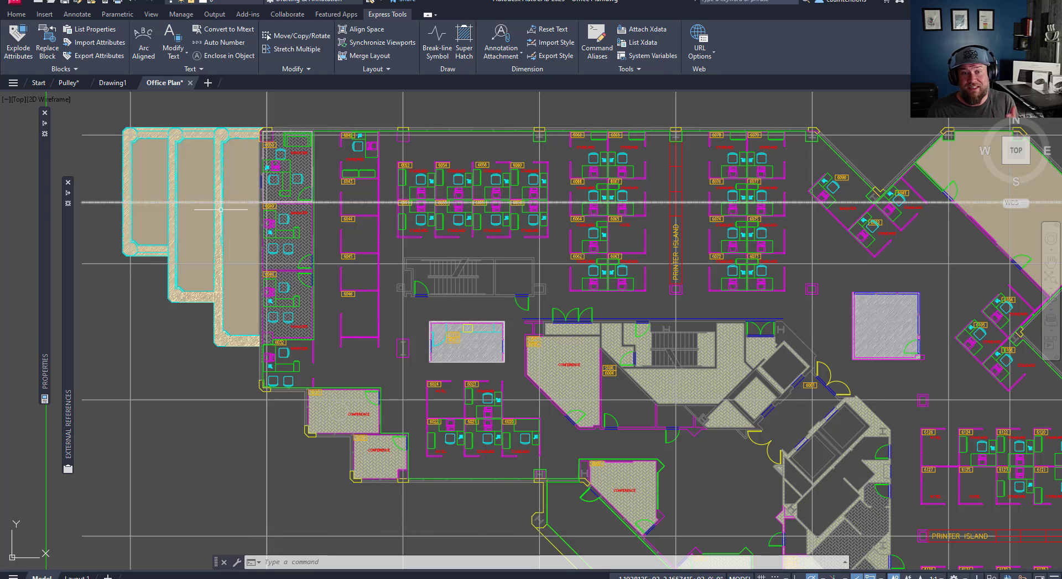
Start converting a block to an xref and choose x_Office Walls as the block to be replaced
{"action": "key", "text": "Escape"}
{"action": "key", "text": "Escape"}
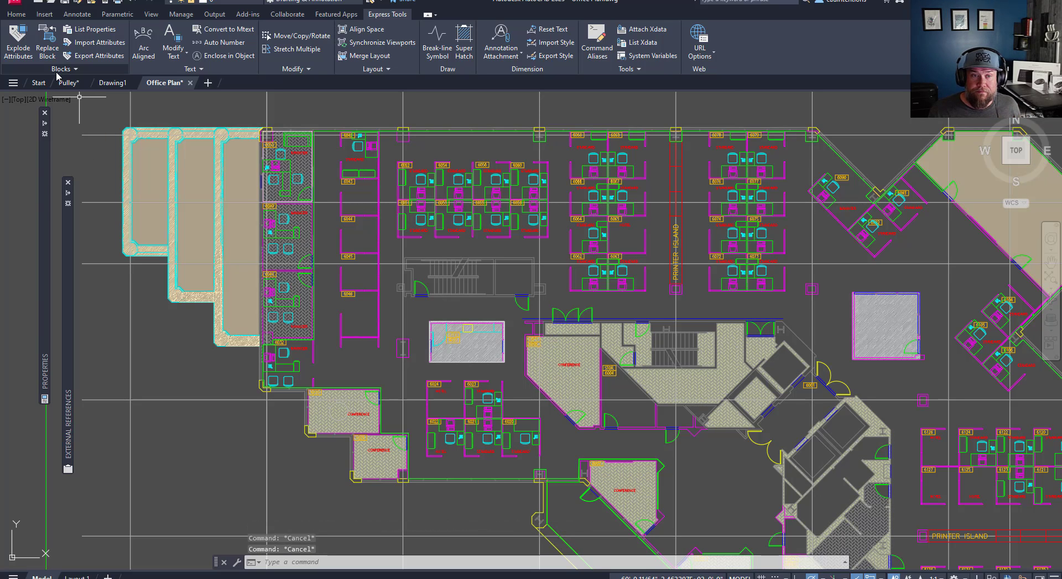
{"action": "left_click", "coordinate": [57, 71]}
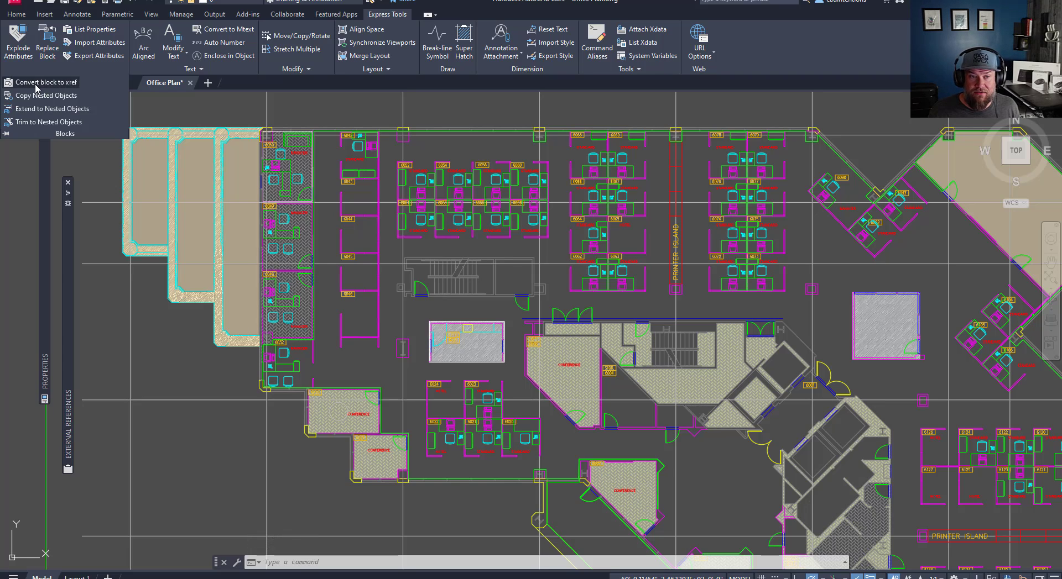
{"action": "left_click", "coordinate": [36, 88]}
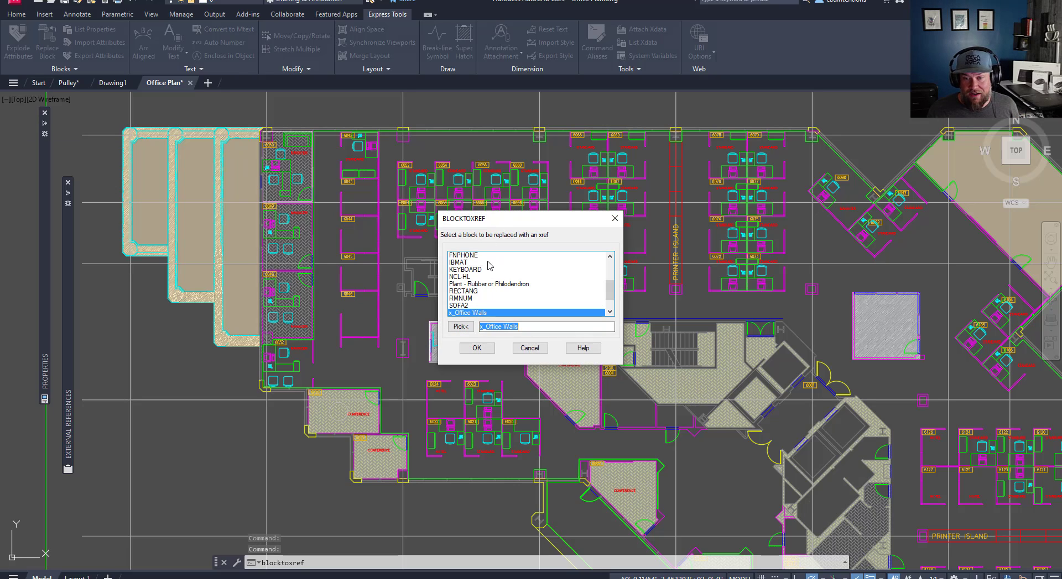
{"action": "scroll", "coordinate": [467, 293], "scroll_direction": "up", "scroll_amount": 1}
{"action": "scroll", "coordinate": [478, 271], "scroll_direction": "down", "scroll_amount": 2}
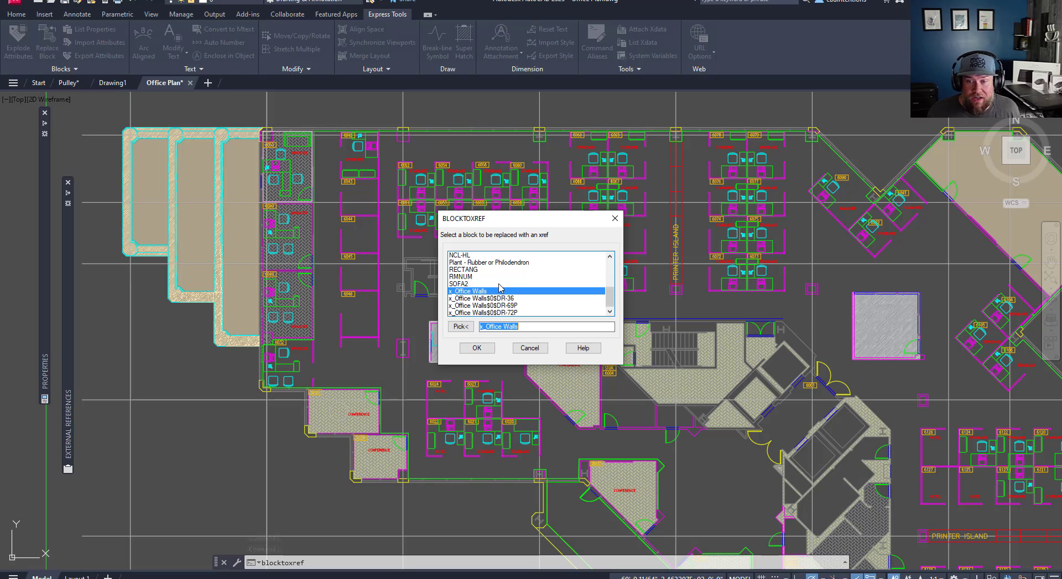
{"action": "scroll", "coordinate": [500, 285], "scroll_direction": "up", "scroll_amount": 1}
{"action": "scroll", "coordinate": [507, 282], "scroll_direction": "down", "scroll_amount": 1}
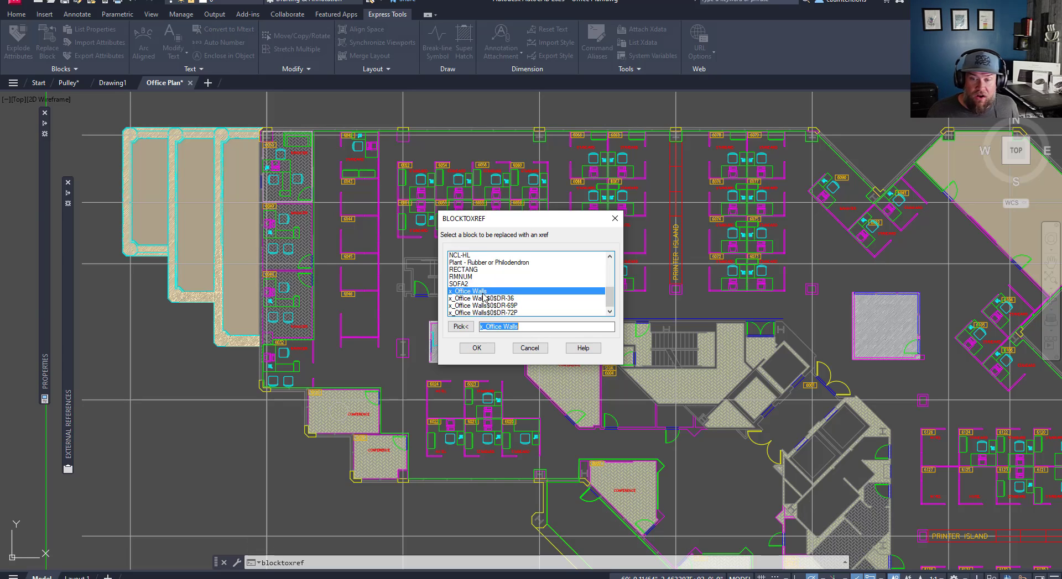
{"action": "left_click", "coordinate": [476, 348]}
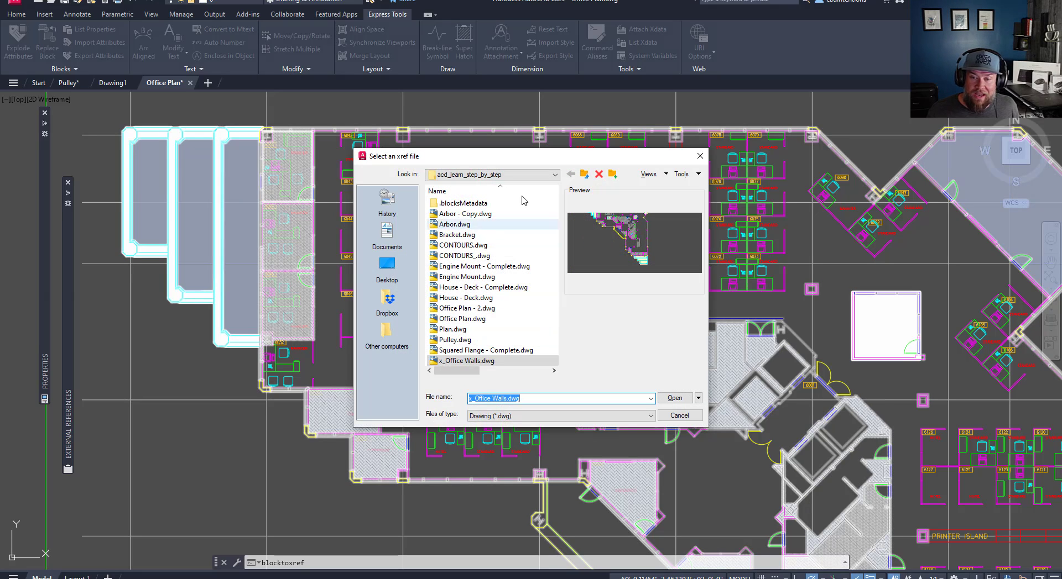
Use x_Office Walls.dwg as the replacement xref, purge unreferenced items, and check the x_Office Walls entry in the external references
{"action": "left_click", "coordinate": [473, 278]}
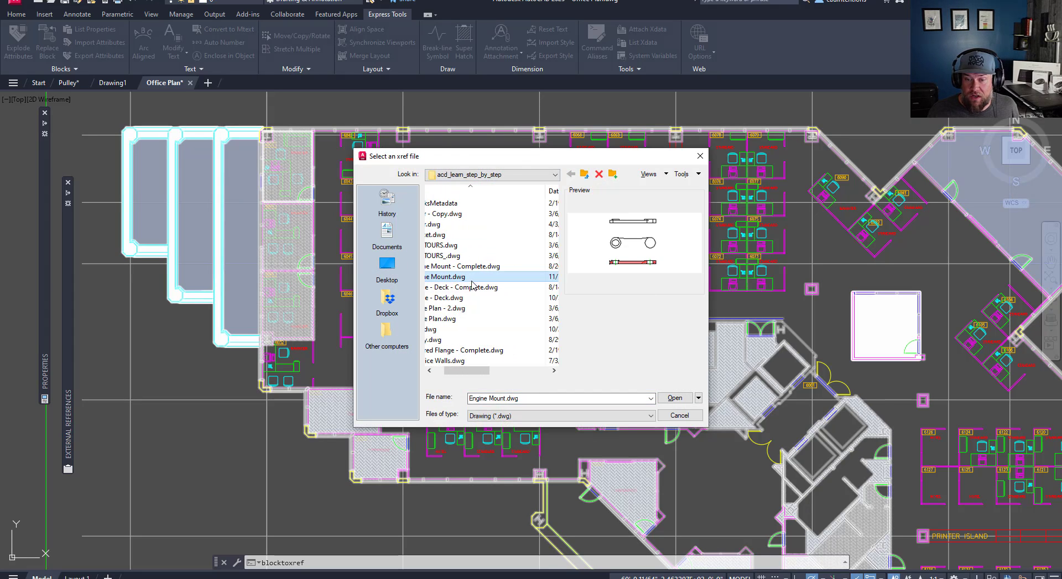
{"action": "left_click", "coordinate": [463, 362]}
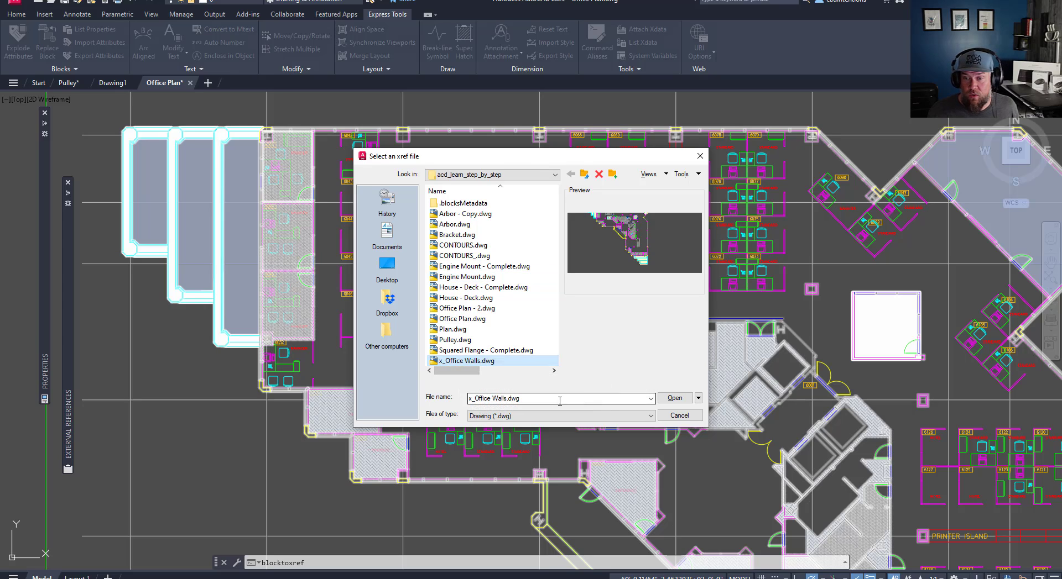
{"action": "left_click", "coordinate": [674, 398]}
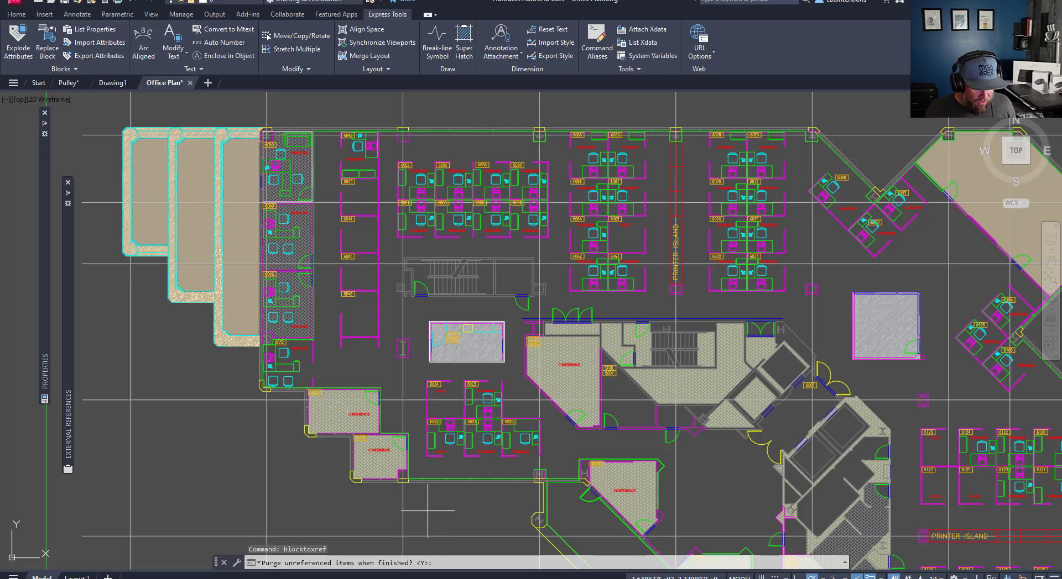
{"action": "key", "text": "Return"}
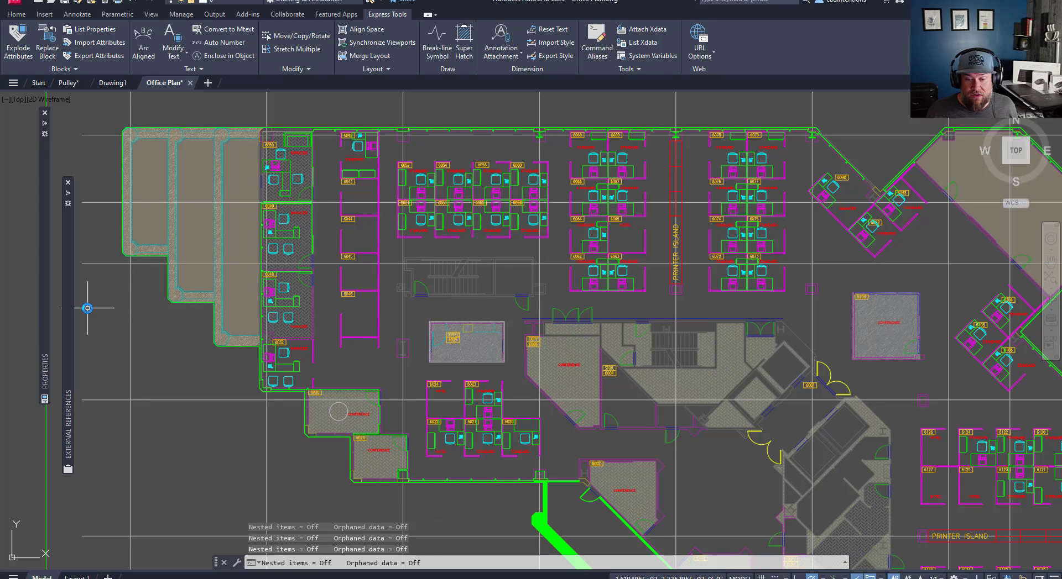
{"action": "mouse_move", "coordinate": [66, 314]}
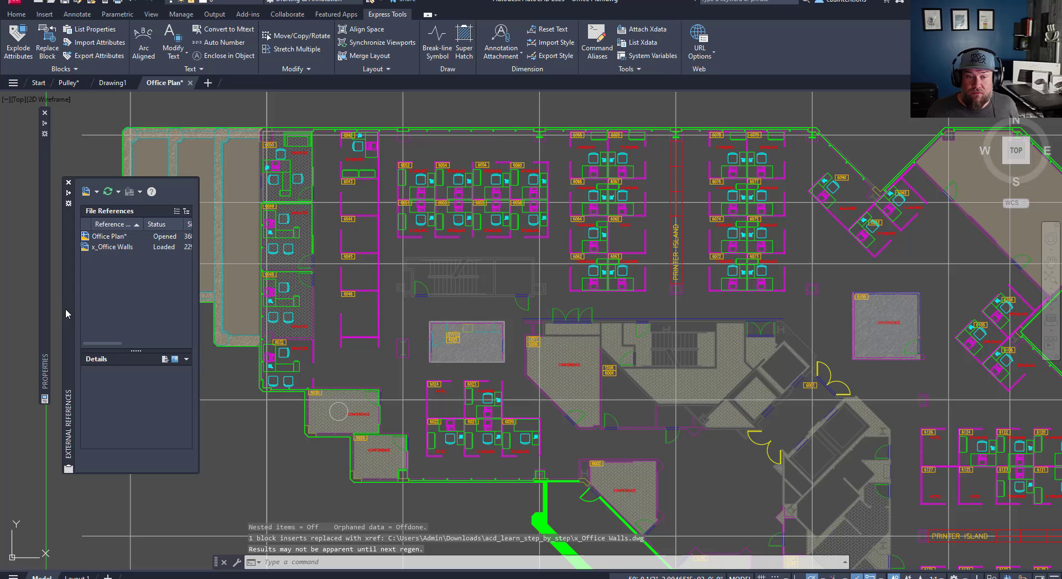
{"action": "left_click", "coordinate": [113, 247]}
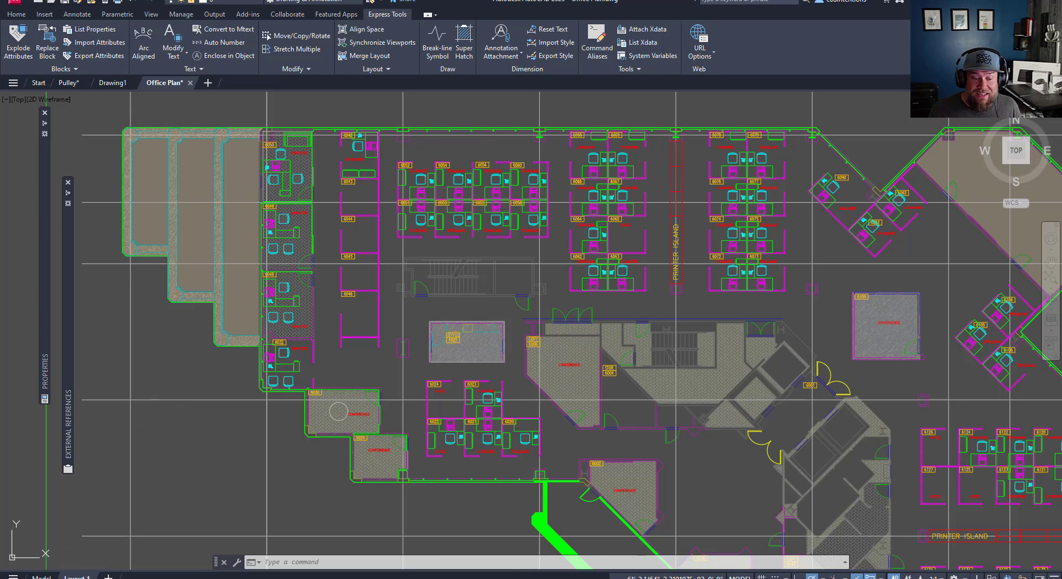
Open Layout 1 and inspect the office plan viewport by selecting it
{"action": "left_click", "coordinate": [76, 577]}
{"action": "scroll", "coordinate": [167, 283], "scroll_direction": "down", "scroll_amount": 4}
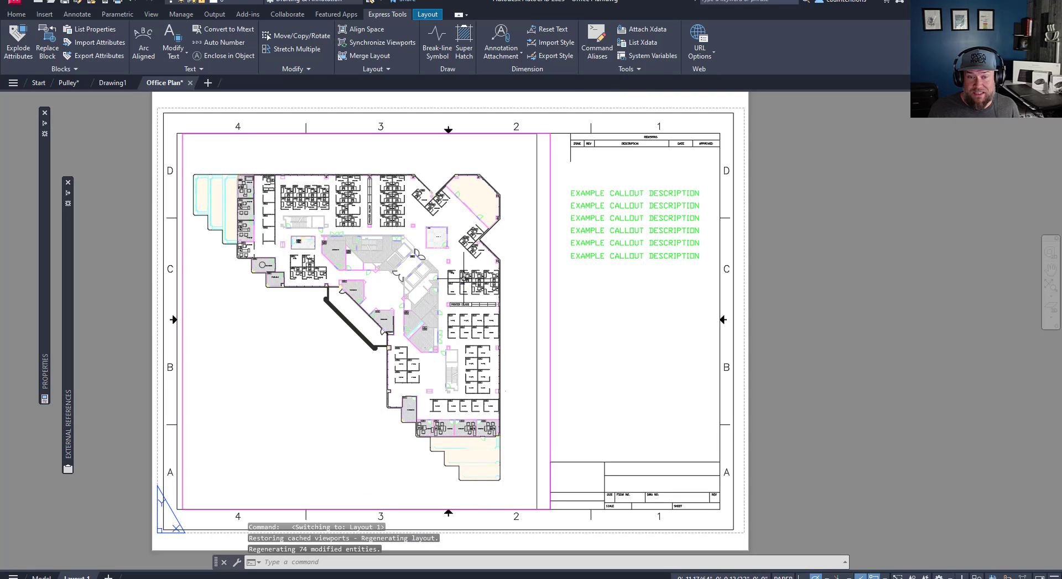
{"action": "left_click", "coordinate": [545, 359]}
{"action": "left_click", "coordinate": [507, 362]}
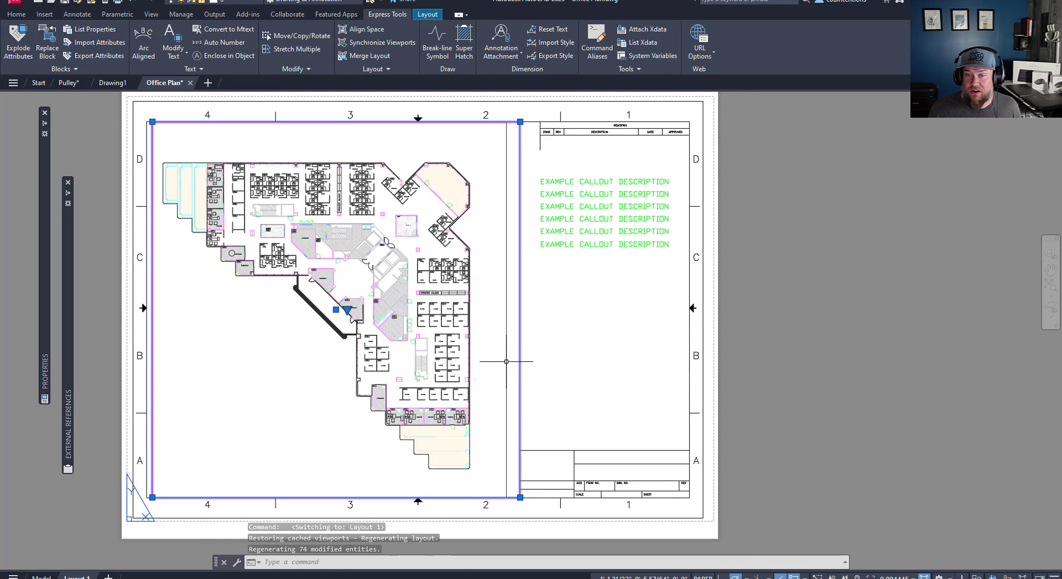
{"action": "key", "text": "Escape"}
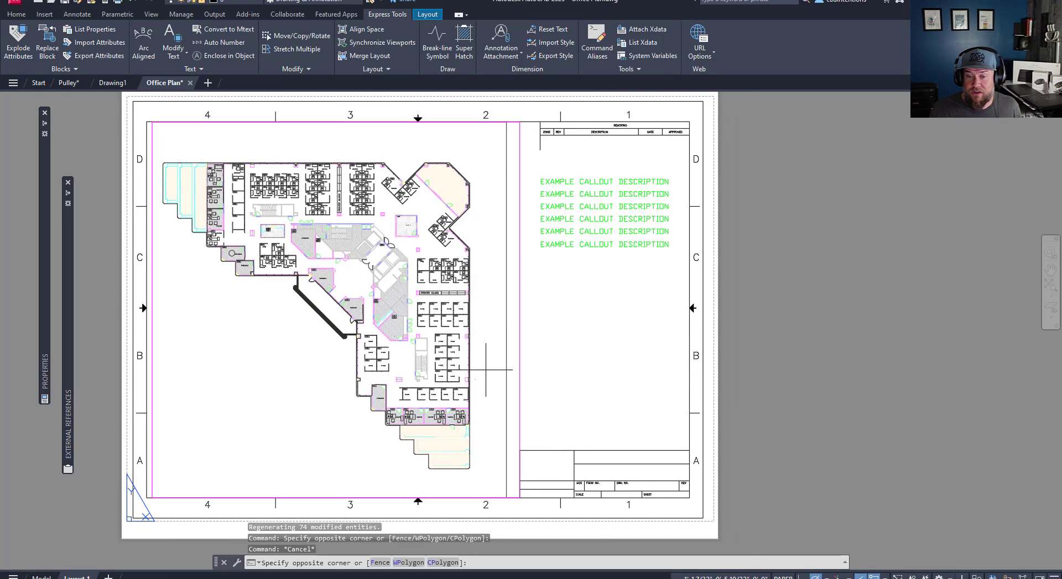
Activate the plan viewport and reduce its view so the whole rectangular frame around the office plan is inside it
{"action": "double_click", "coordinate": [489, 348]}
{"action": "scroll", "coordinate": [367, 382], "scroll_direction": "down", "scroll_amount": 3}
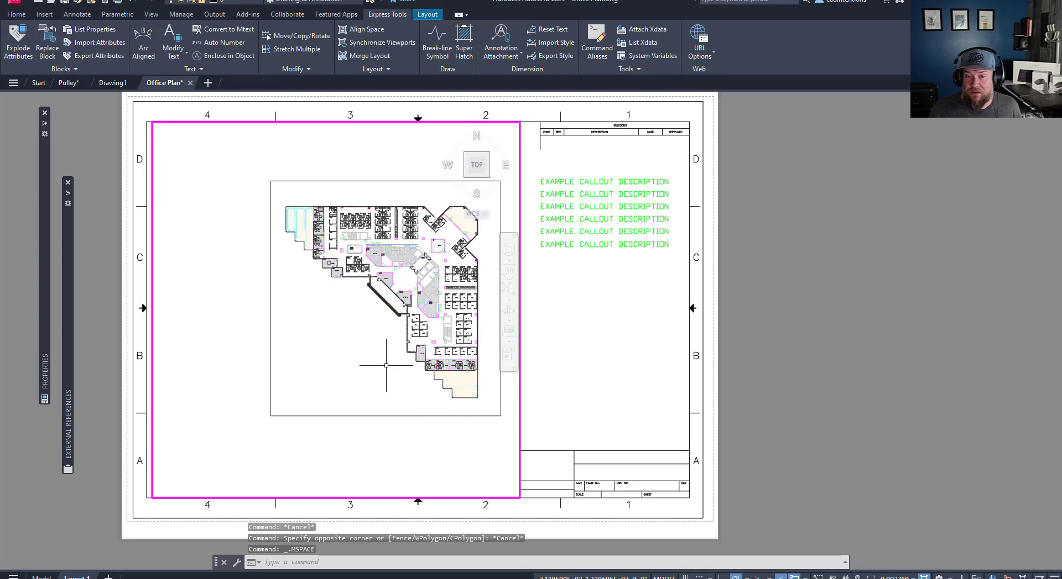
{"action": "middle_click_drag", "start_coordinate": [354, 416], "coordinate": [298, 382]}
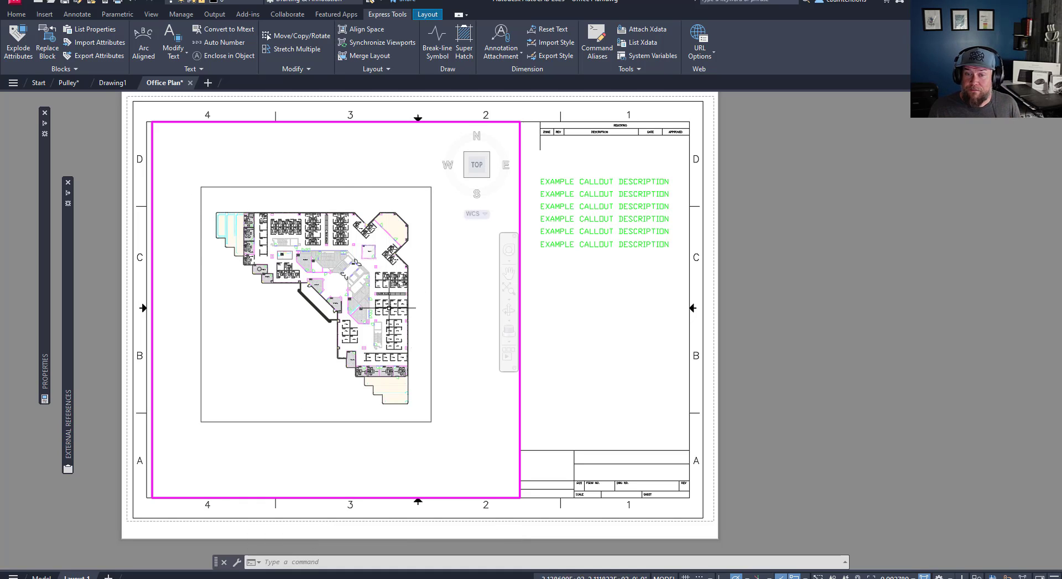
{"action": "scroll", "coordinate": [365, 311], "scroll_direction": "up", "scroll_amount": 2}
{"action": "middle_click_drag", "start_coordinate": [365, 312], "coordinate": [416, 315]}
{"action": "scroll", "coordinate": [406, 310], "scroll_direction": "down", "scroll_amount": 2}
{"action": "scroll", "coordinate": [407, 310], "scroll_direction": "up", "scroll_amount": 3}
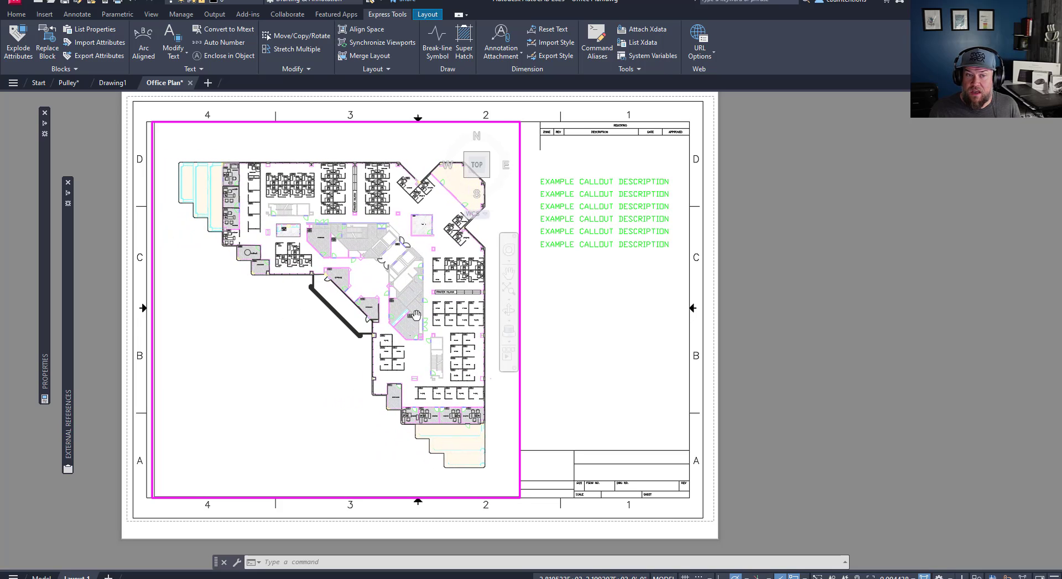
{"action": "scroll", "coordinate": [414, 310], "scroll_direction": "down", "scroll_amount": 3}
{"action": "middle_click_drag", "start_coordinate": [414, 311], "coordinate": [386, 306]}
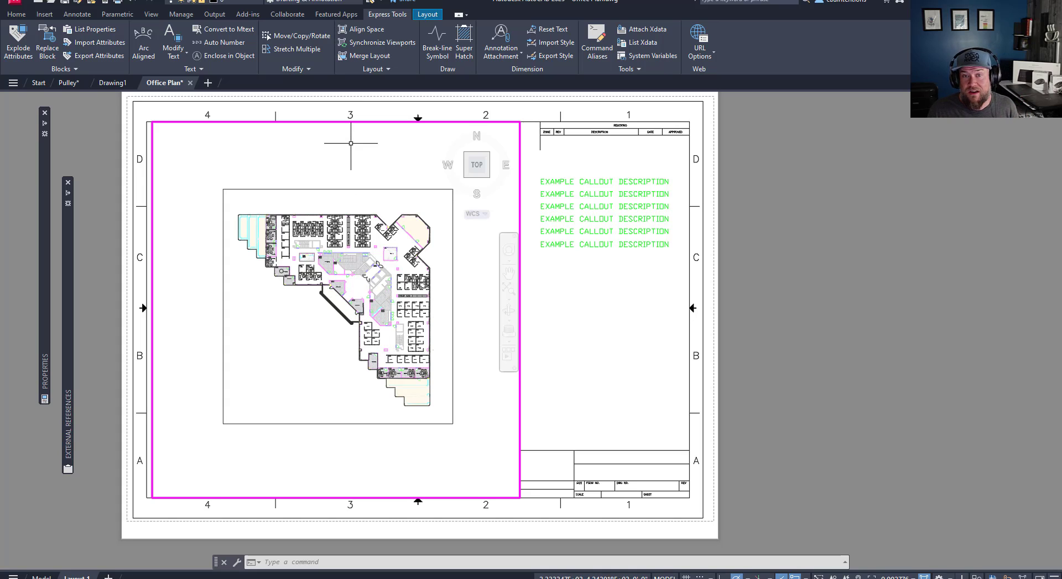
Use Align Space to match the plan frame's upper-left and lower-right corners to the same viewport corners, and return to paper space
{"action": "left_click", "coordinate": [365, 36]}
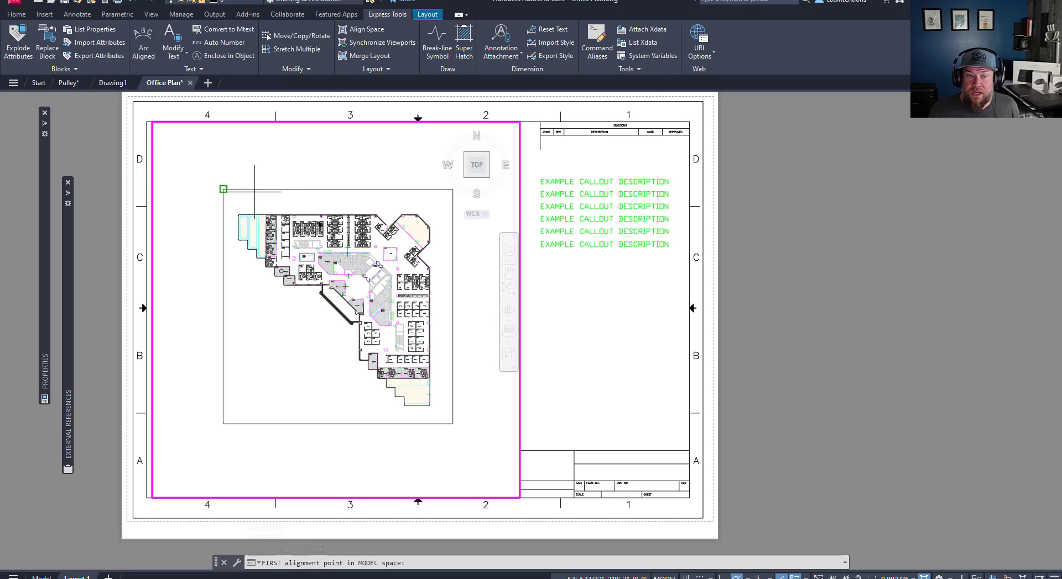
{"action": "left_click", "coordinate": [223, 189]}
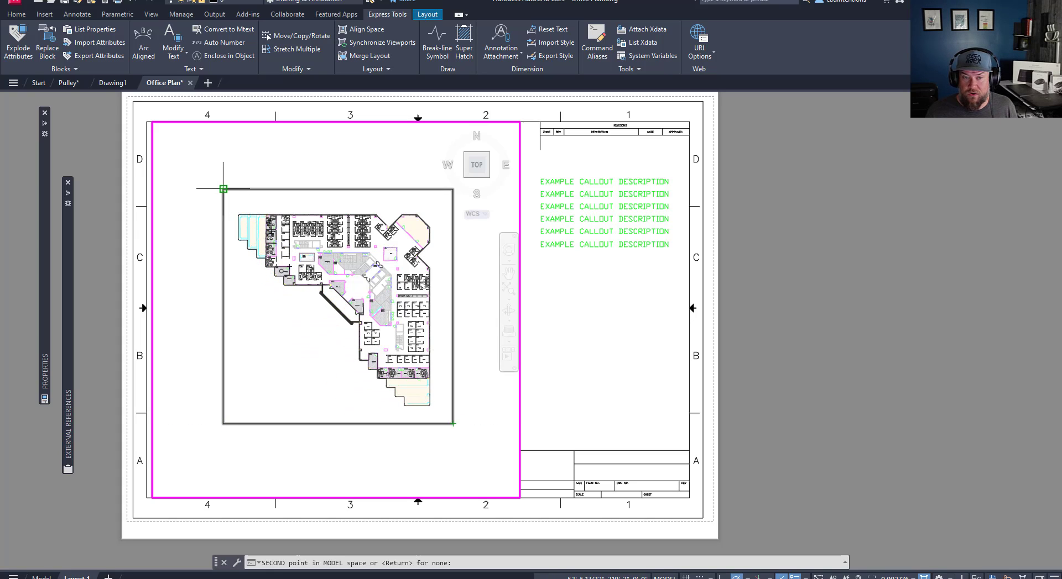
{"action": "left_click", "coordinate": [452, 424]}
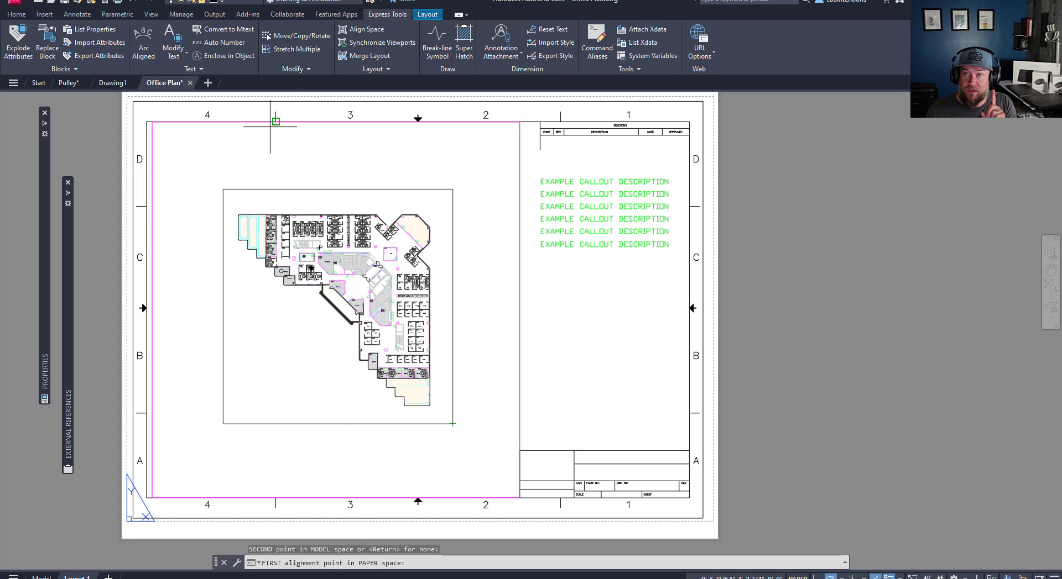
{"action": "left_click", "coordinate": [152, 121]}
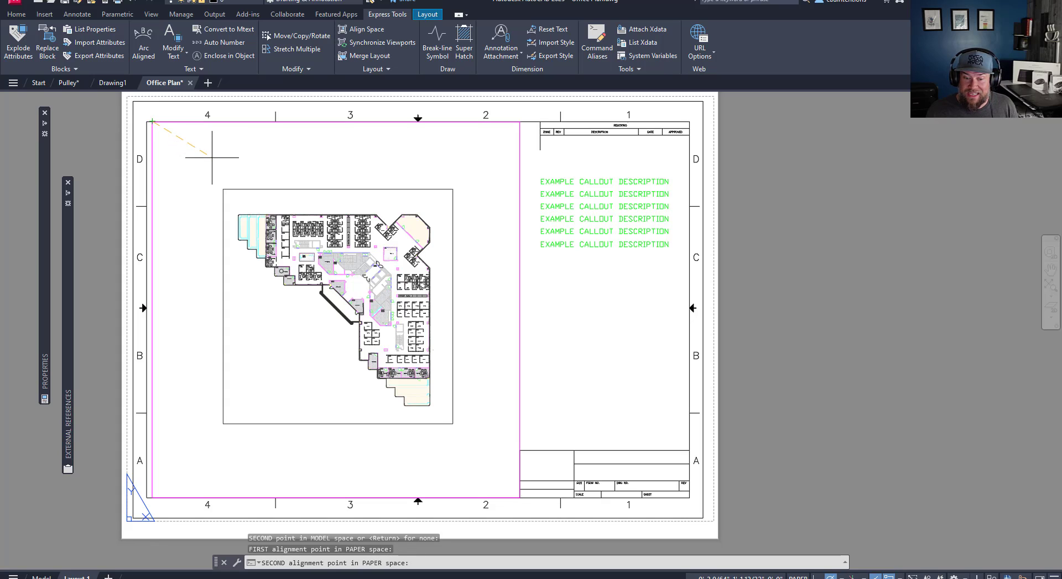
{"action": "left_click", "coordinate": [520, 498]}
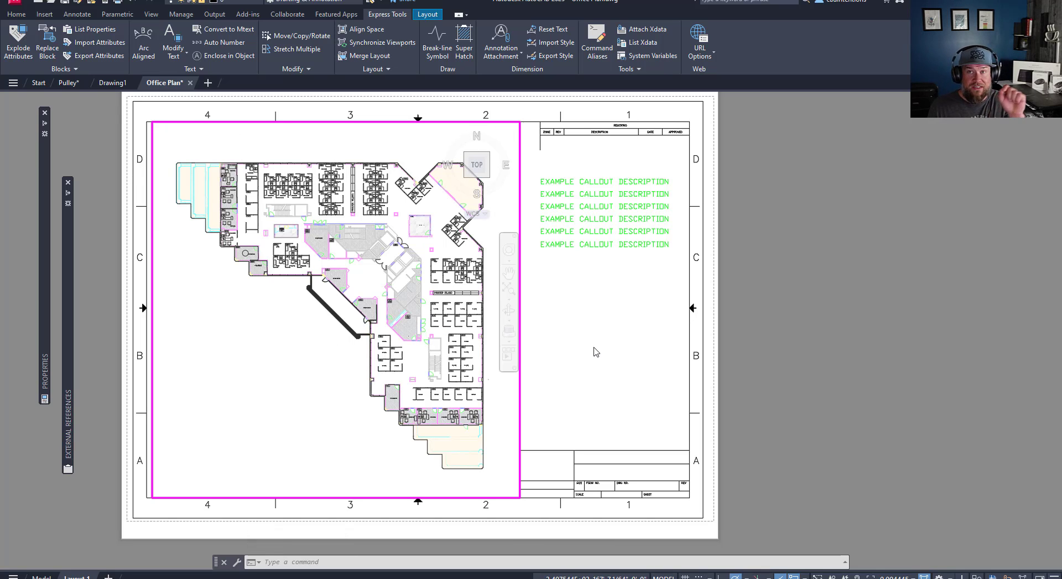
{"action": "double_click", "coordinate": [625, 358]}
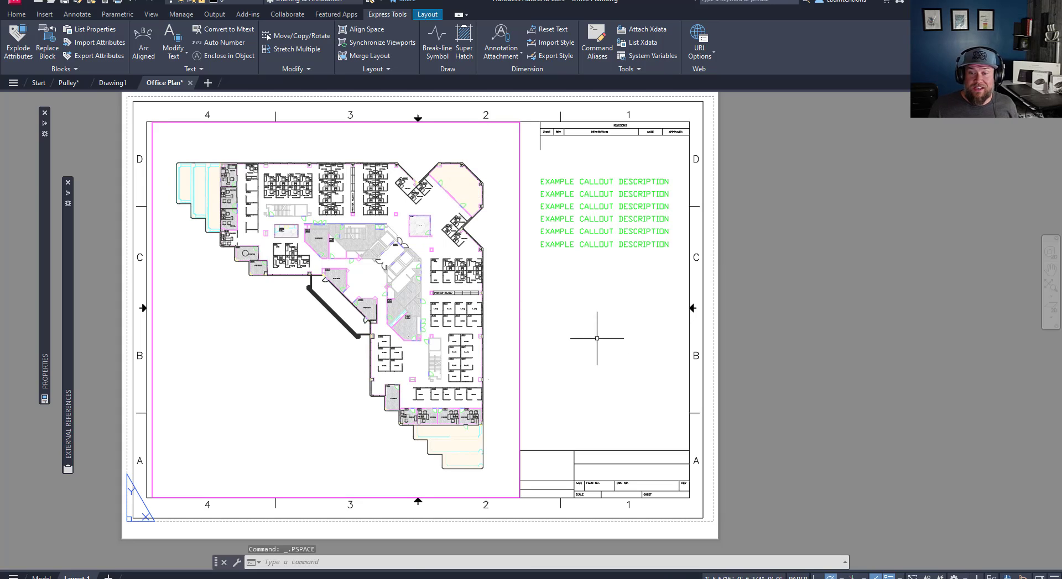
Lock the plan viewport's view, test zooming inside it, and return to paper space
{"action": "left_click", "coordinate": [619, 338]}
{"action": "left_click", "coordinate": [407, 342]}
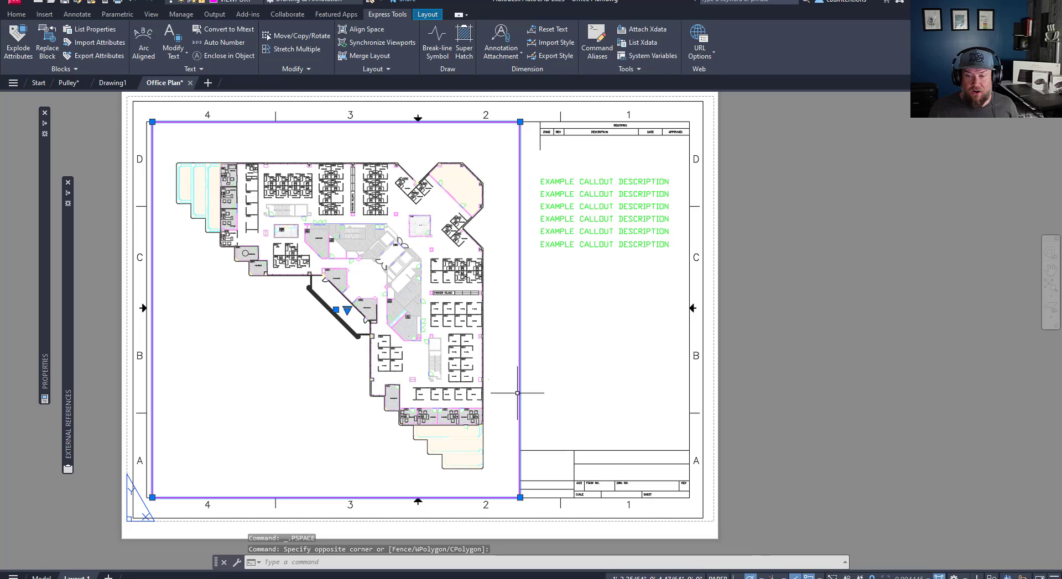
{"action": "double_click", "coordinate": [488, 360]}
{"action": "scroll", "coordinate": [488, 360], "scroll_direction": "down", "scroll_amount": 3}
{"action": "scroll", "coordinate": [462, 336], "scroll_direction": "up", "scroll_amount": 3}
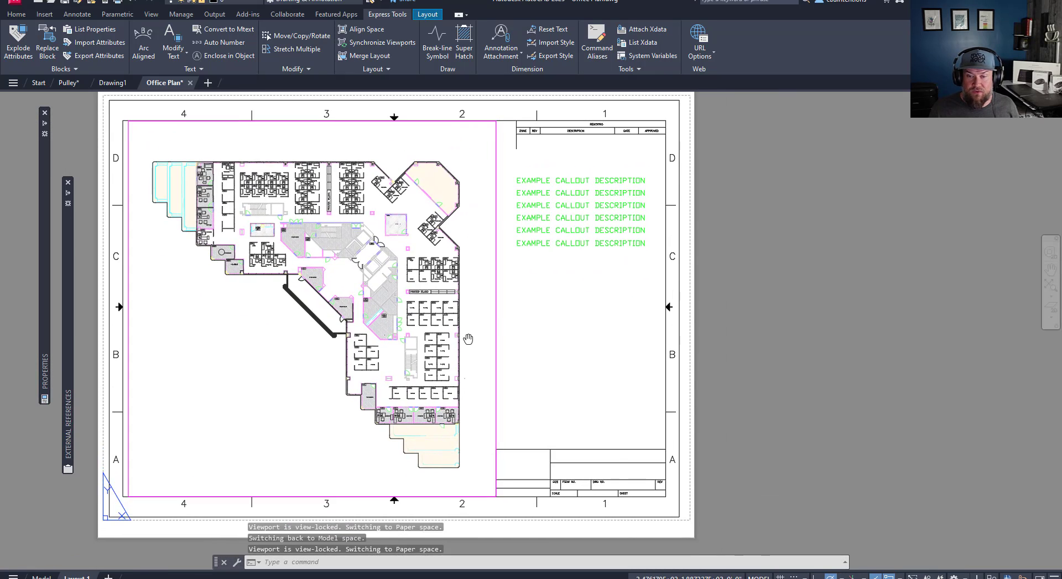
{"action": "double_click", "coordinate": [547, 335]}
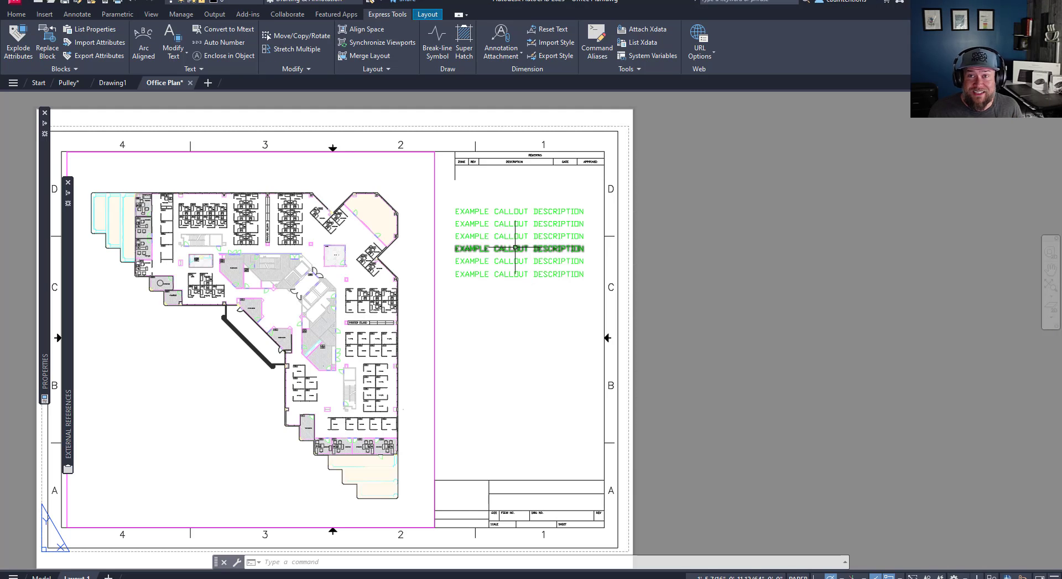
Examine the EXAMPLE CALLOUT DESCRIPTION lines beside the plan, selecting individual lines to see how the text is built
{"action": "left_click", "coordinate": [521, 312]}
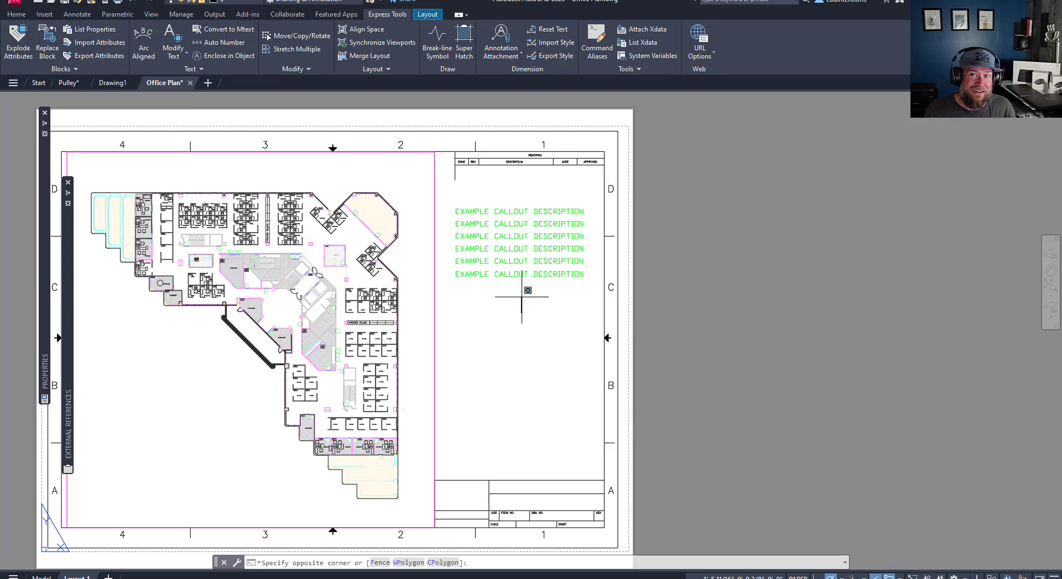
{"action": "middle_click_drag", "start_coordinate": [521, 297], "coordinate": [522, 329]}
{"action": "left_click", "coordinate": [522, 329]}
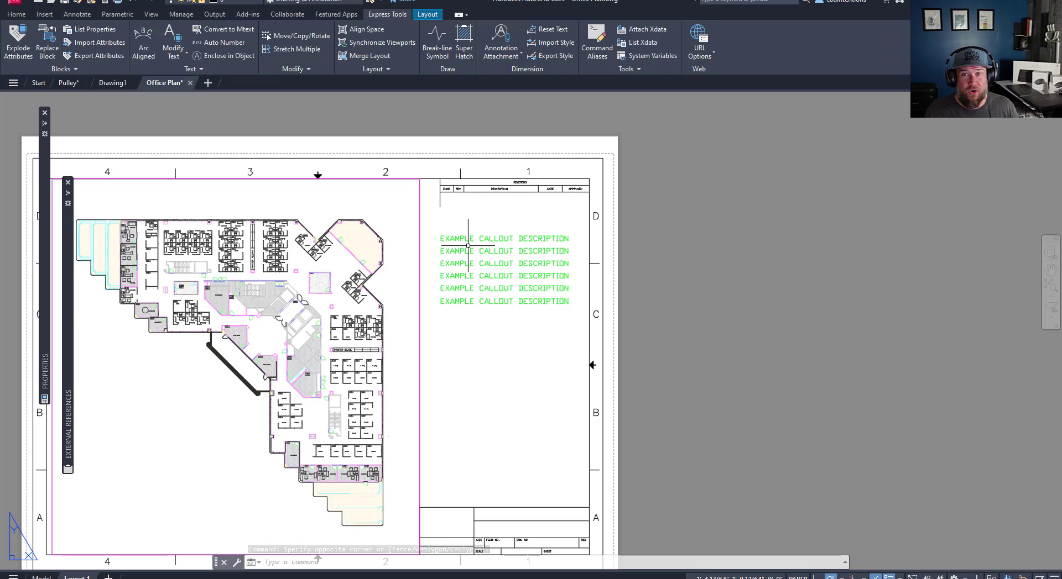
{"action": "scroll", "coordinate": [480, 225], "scroll_direction": "up", "scroll_amount": 2}
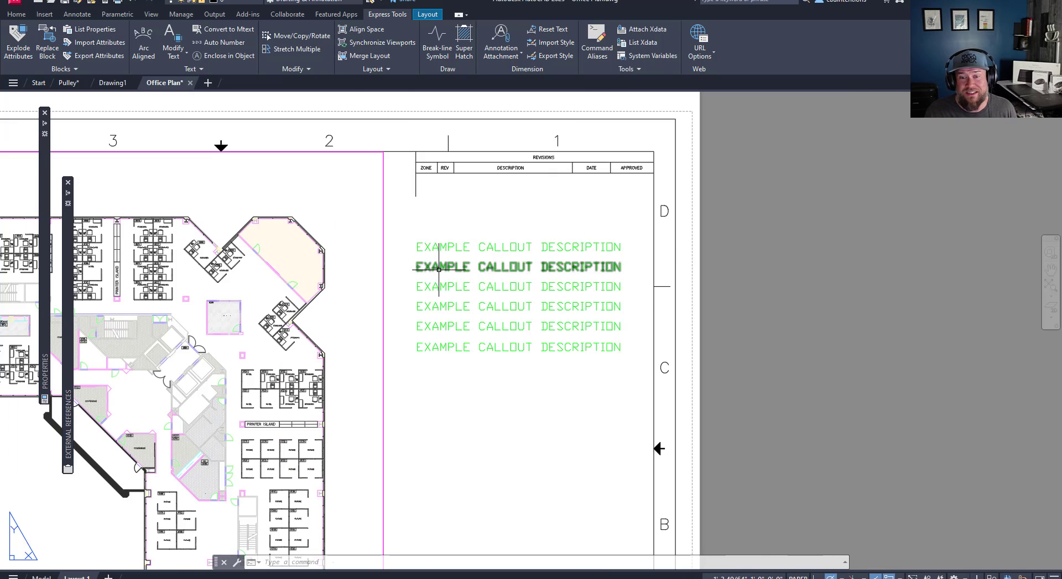
{"action": "scroll", "coordinate": [438, 269], "scroll_direction": "up", "scroll_amount": 2}
{"action": "middle_click_drag", "start_coordinate": [438, 269], "coordinate": [422, 232]}
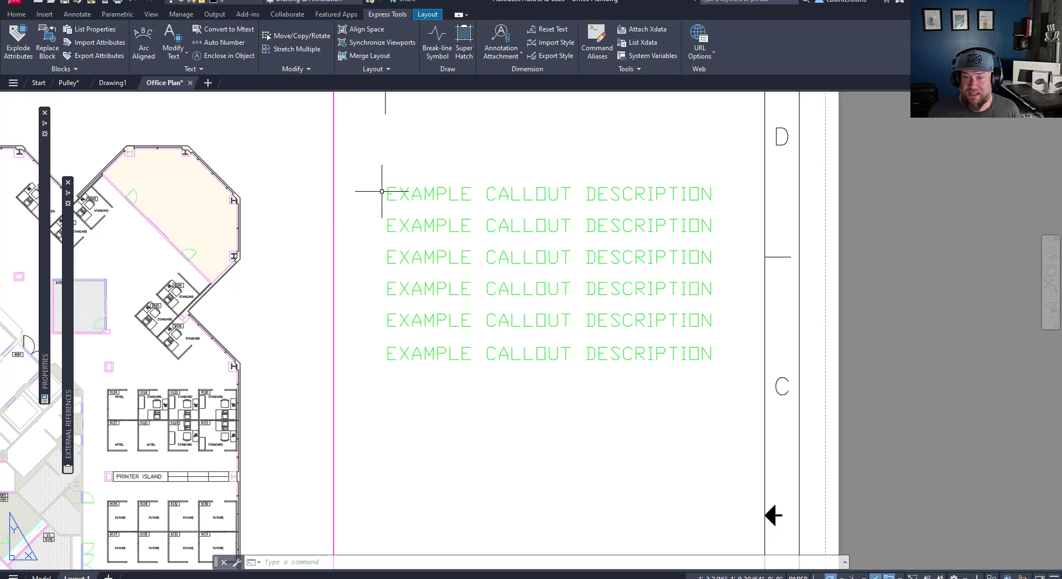
{"action": "left_click", "coordinate": [582, 256]}
{"action": "key", "text": "Escape"}
{"action": "key", "text": "Escape"}
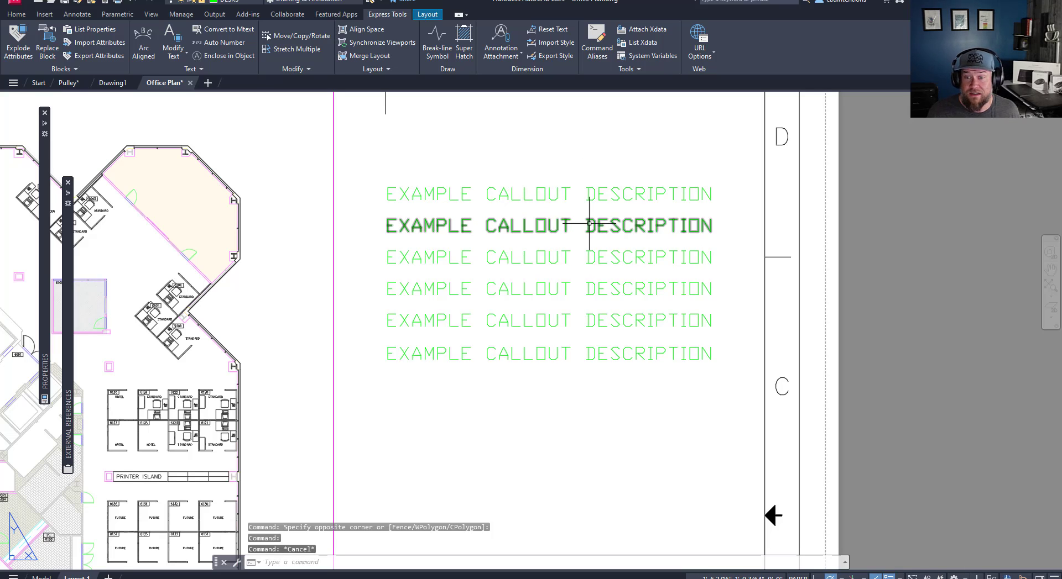
{"action": "left_click", "coordinate": [587, 224]}
{"action": "key", "text": "Escape"}
{"action": "key", "text": "Escape"}
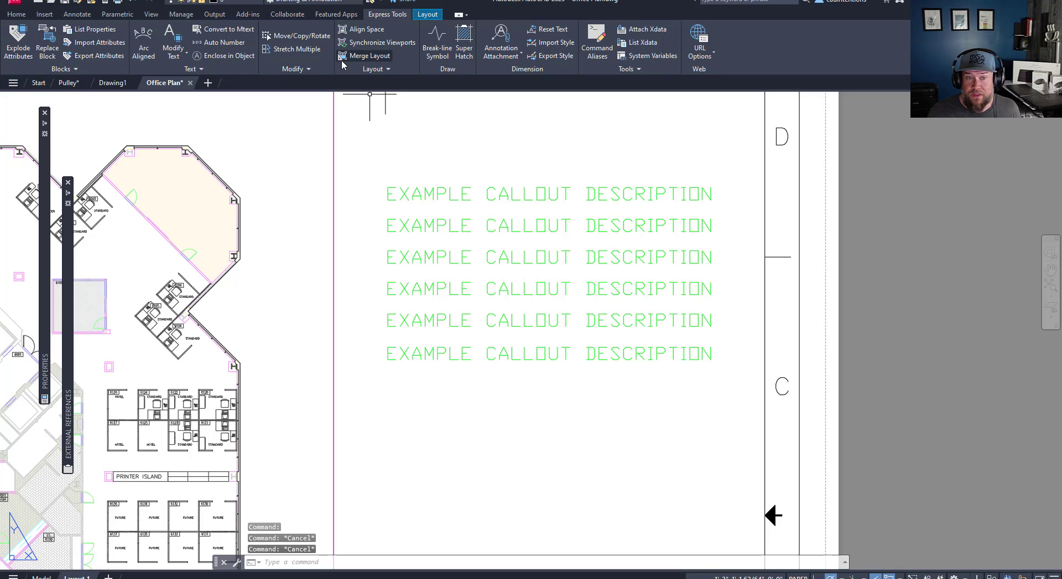
Auto Number the six EXAMPLE CALLOUT DESCRIPTION lines, sorted by Y, starting at 1 with increment 1, with numbers as prefixes
{"action": "left_click", "coordinate": [223, 46]}
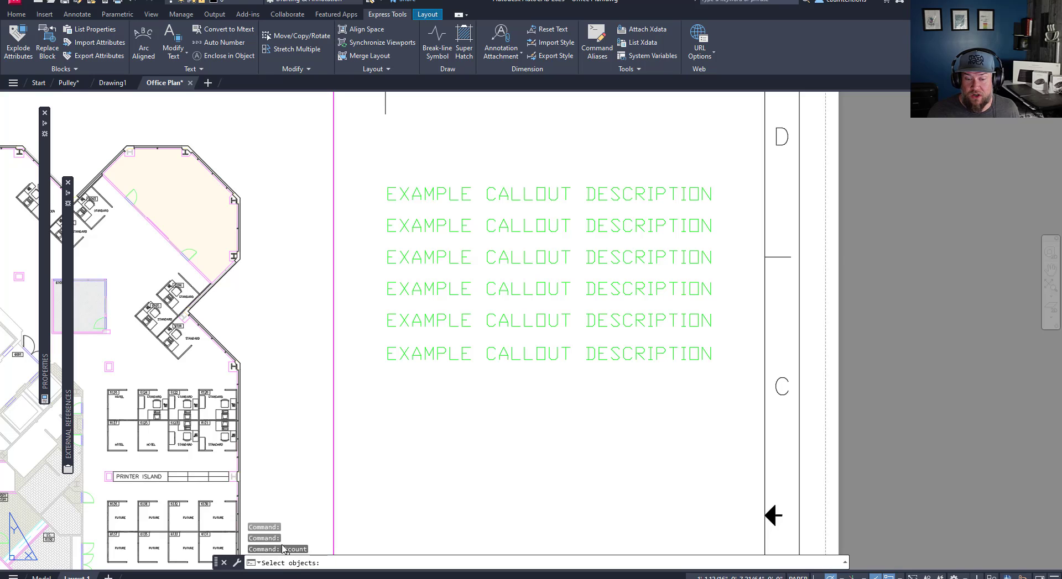
{"action": "left_click", "coordinate": [517, 161]}
{"action": "left_click", "coordinate": [403, 374]}
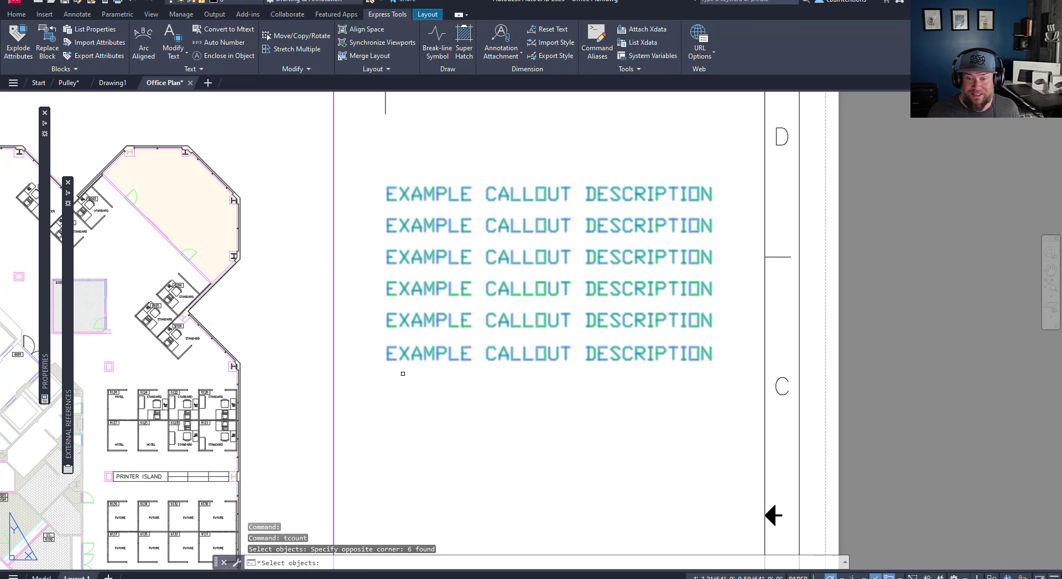
{"action": "key", "text": "Return"}
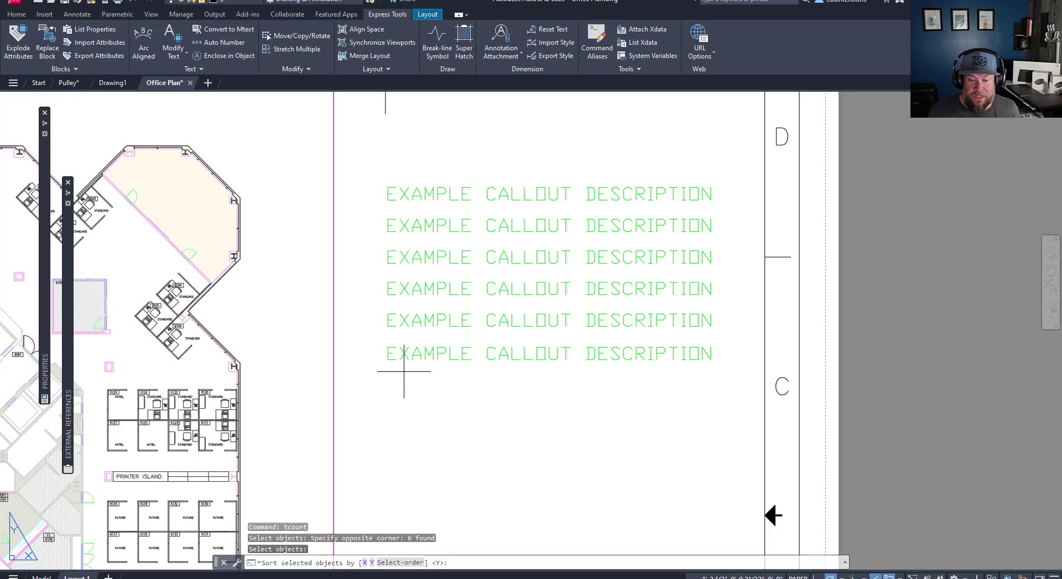
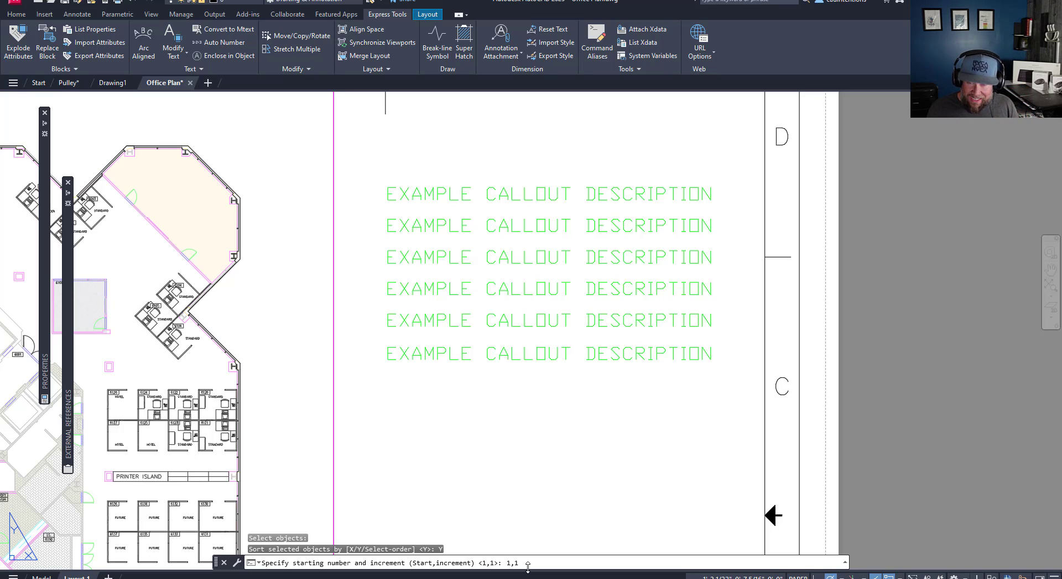
{"action": "key", "text": "Return"}
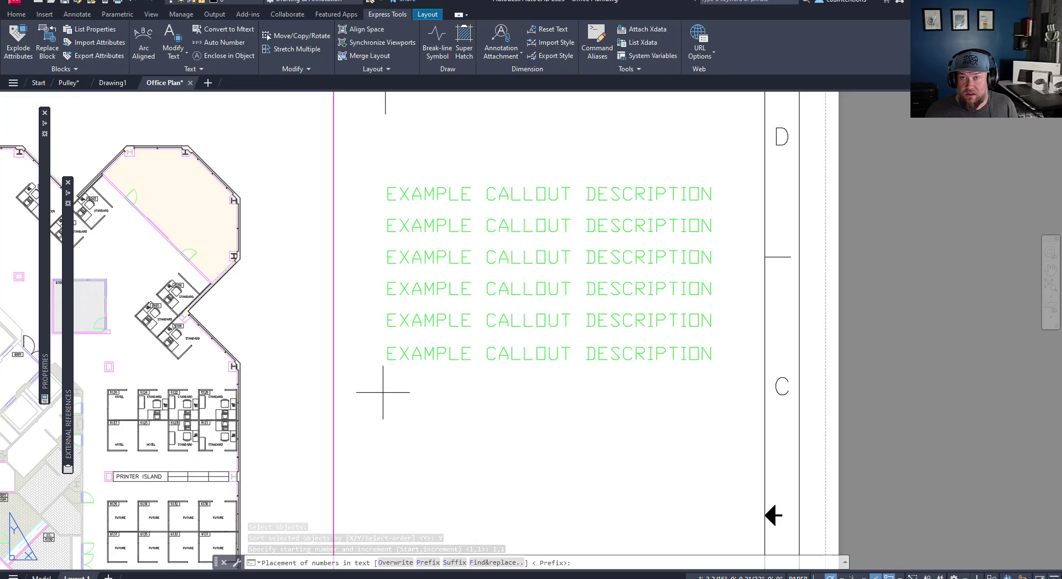
{"action": "left_click", "coordinate": [427, 563]}
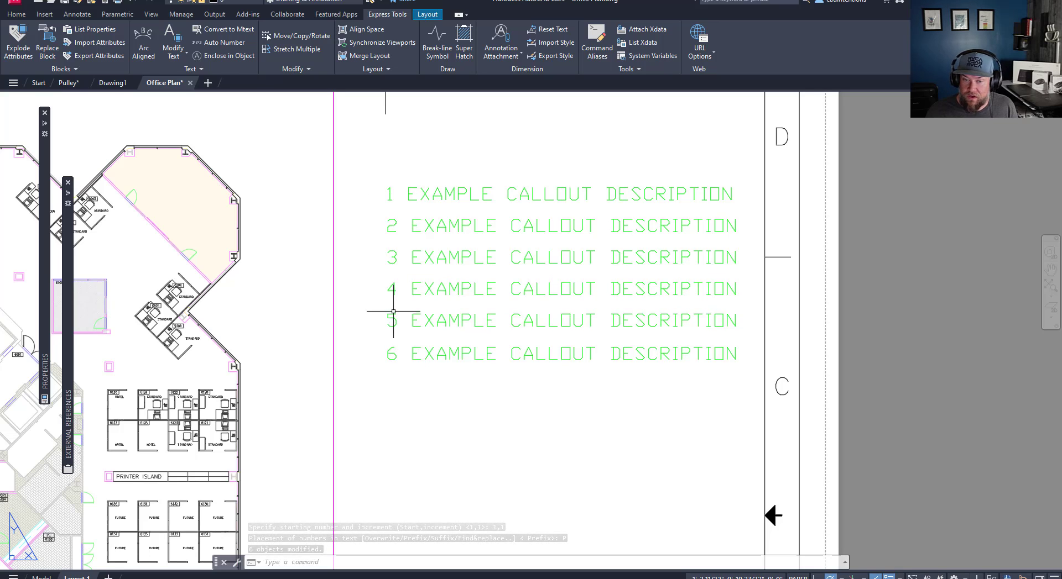
{"action": "middle_click_drag", "start_coordinate": [403, 407], "coordinate": [434, 411]}
{"action": "key", "text": "Escape"}
{"action": "key", "text": "Escape"}
{"action": "middle_click_drag", "start_coordinate": [497, 356], "coordinate": [506, 392]}
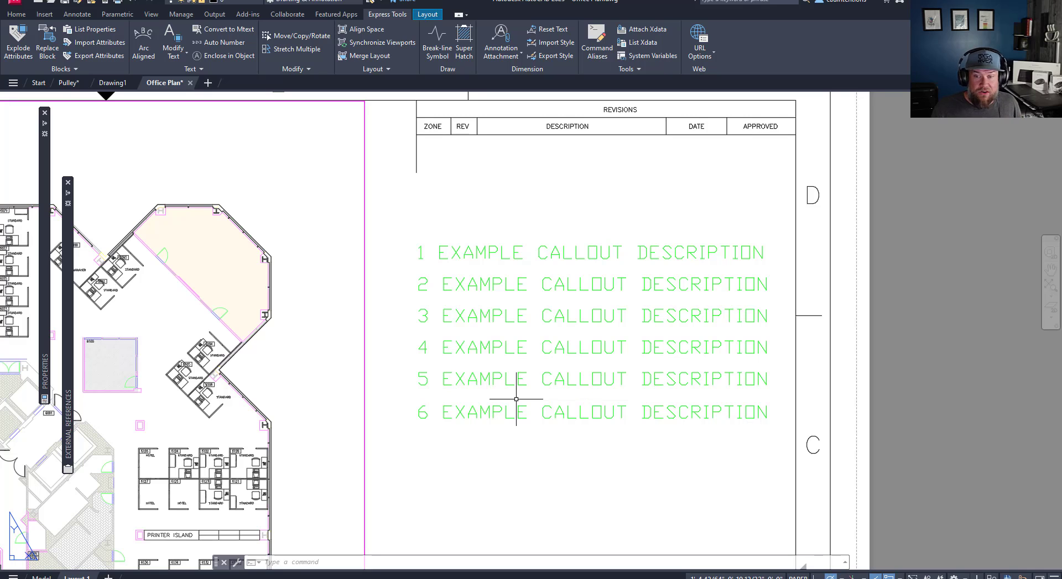
Switch to model space and examine the # labels above the vertical grid lines, briefly selecting the leftmost one
{"action": "middle_click_drag", "start_coordinate": [514, 464], "coordinate": [498, 442]}
{"action": "middle_click_drag", "start_coordinate": [561, 411], "coordinate": [699, 420]}
{"action": "scroll", "coordinate": [560, 412], "scroll_direction": "down", "scroll_amount": 4}
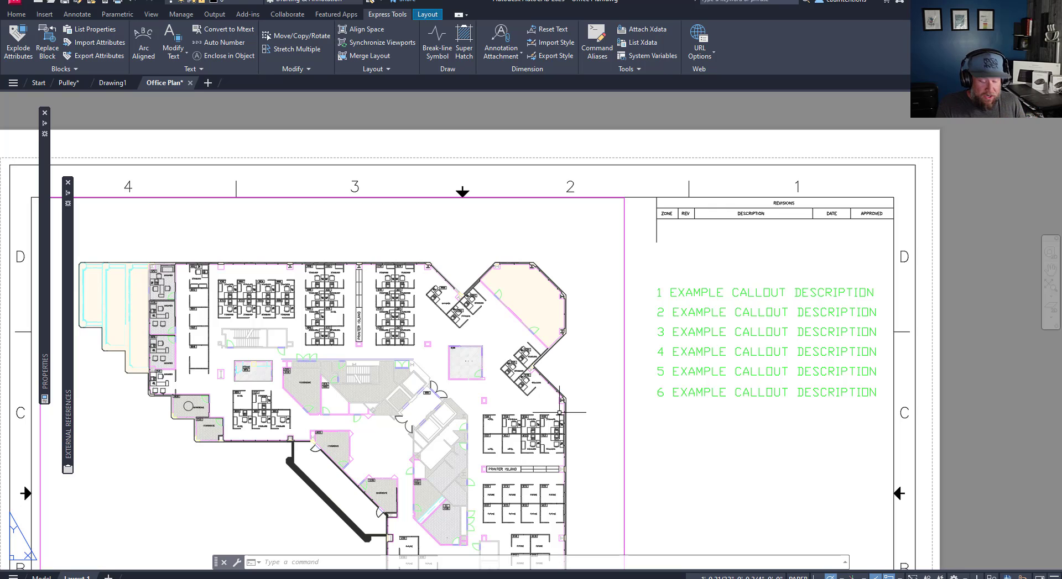
{"action": "type", "text": "model"}
{"action": "key", "text": "Return"}
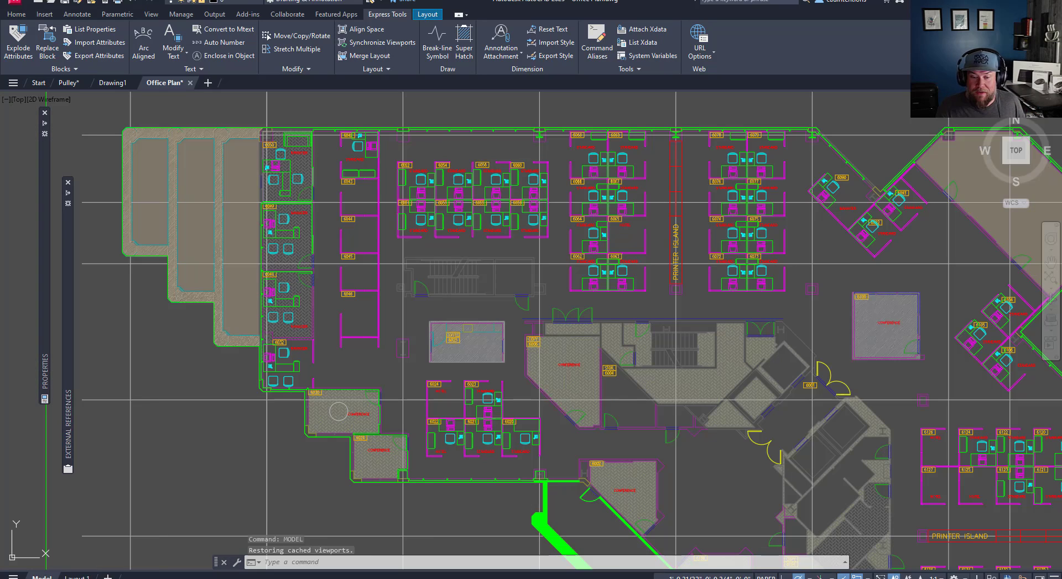
{"action": "scroll", "coordinate": [570, 264], "scroll_direction": "up", "scroll_amount": 3}
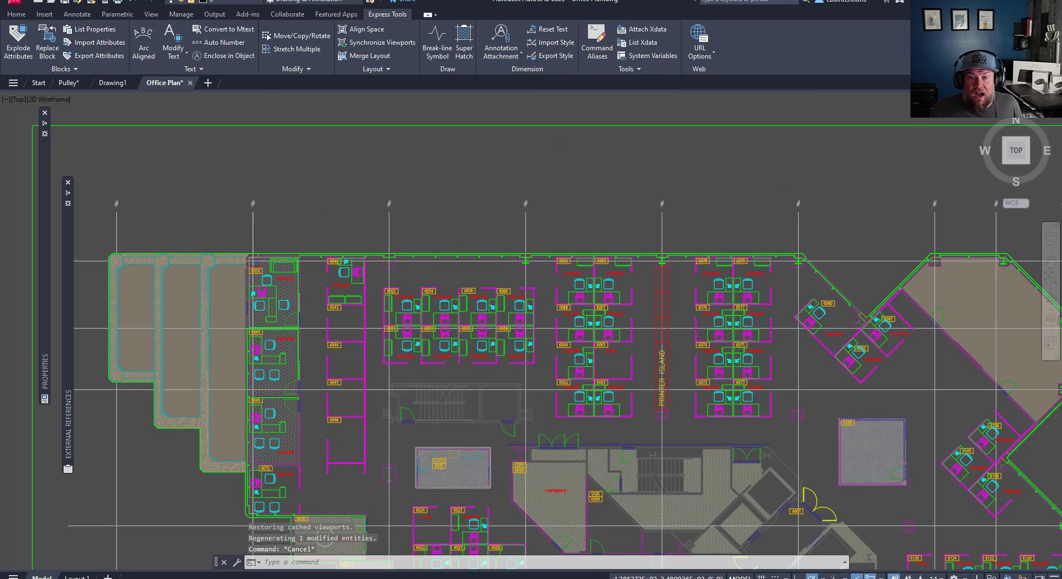
{"action": "middle_click_drag", "start_coordinate": [332, 127], "coordinate": [332, 238]}
{"action": "scroll", "coordinate": [130, 229], "scroll_direction": "up", "scroll_amount": 2}
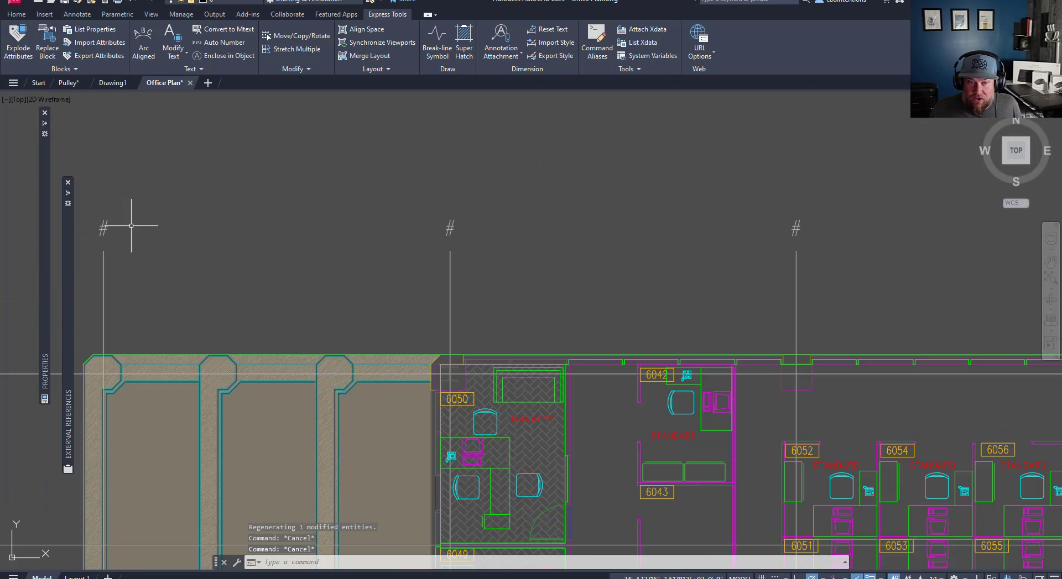
{"action": "left_click", "coordinate": [161, 249]}
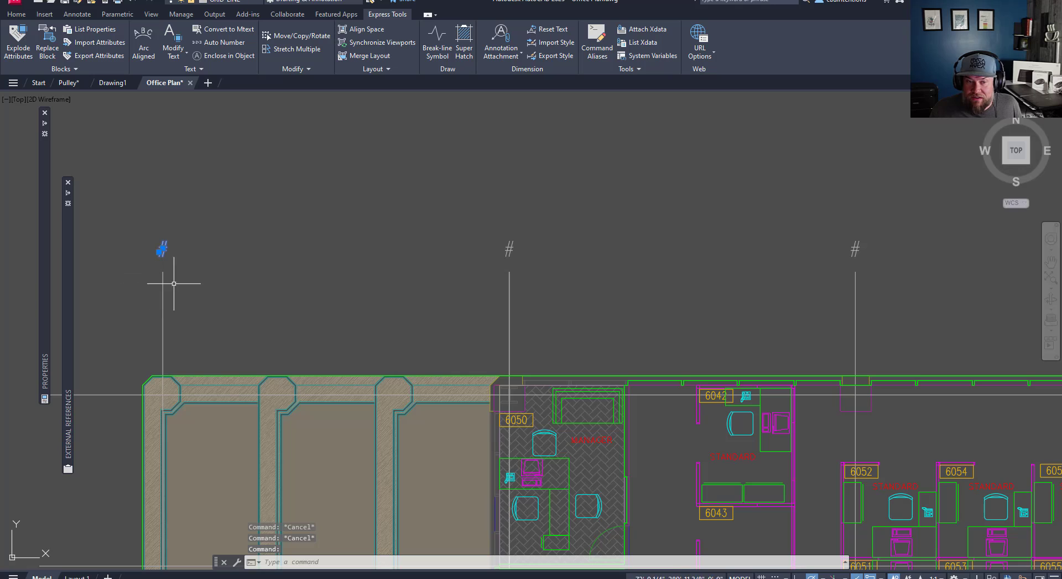
{"action": "key", "text": "Escape"}
{"action": "key", "text": "Escape"}
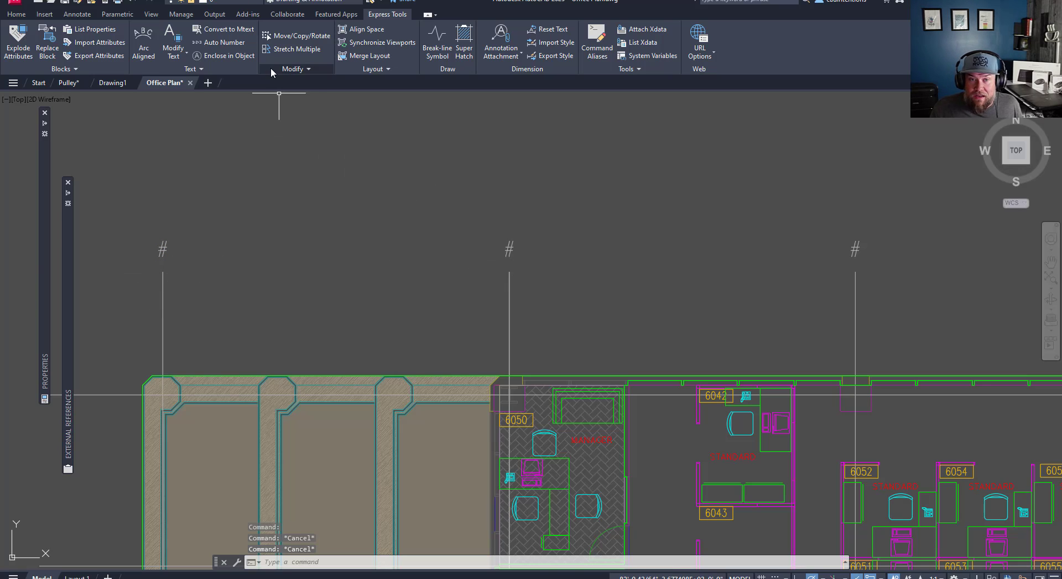
Run TCOUNT on all nine # grid labels, sorted by X, starting at 1 with increment 1, with numbers as suffixes
{"action": "type", "text": "tcount"}
{"action": "key", "text": "Return"}
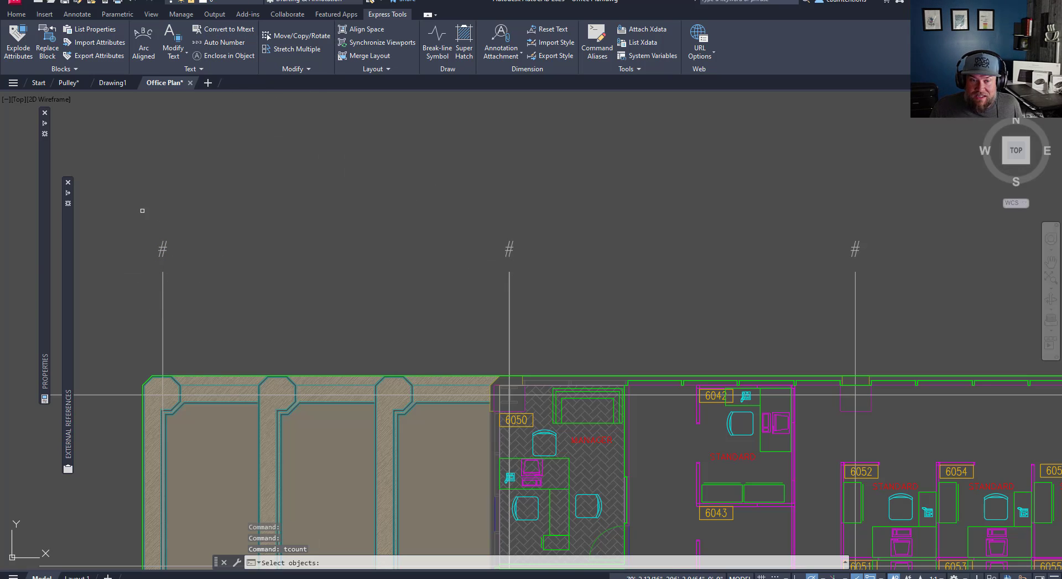
{"action": "left_click", "coordinate": [142, 210]}
{"action": "left_click", "coordinate": [554, 277]}
{"action": "scroll", "coordinate": [462, 220], "scroll_direction": "down", "scroll_amount": 4}
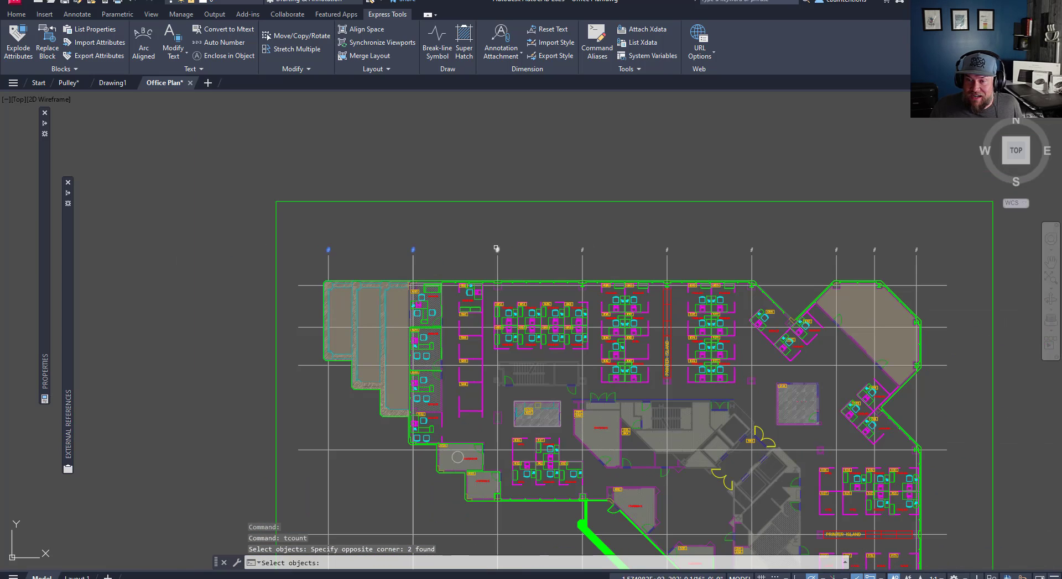
{"action": "left_click", "coordinate": [962, 282]}
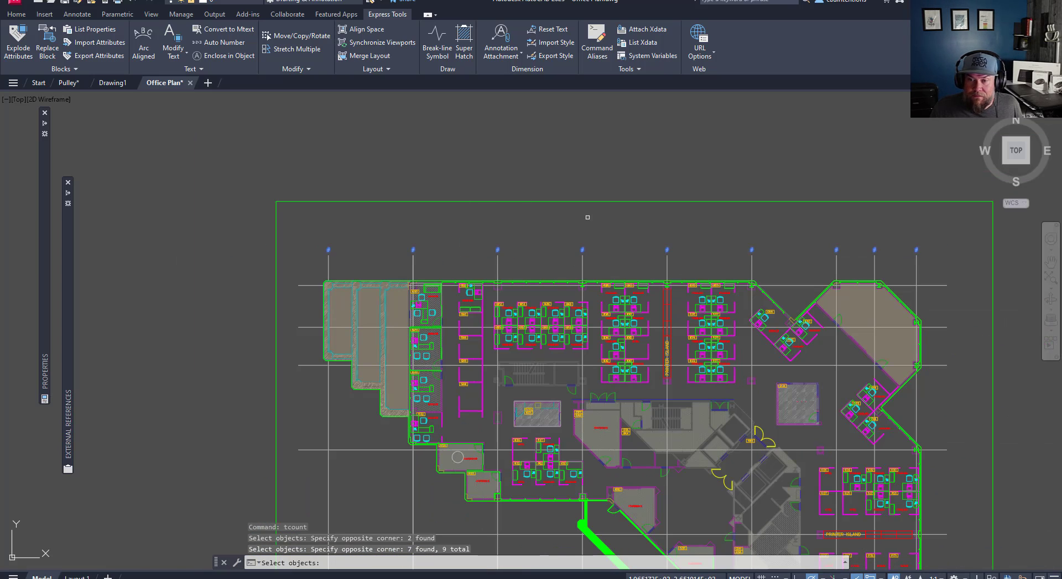
{"action": "key", "text": "Return"}
{"action": "scroll", "coordinate": [365, 246], "scroll_direction": "up", "scroll_amount": 6}
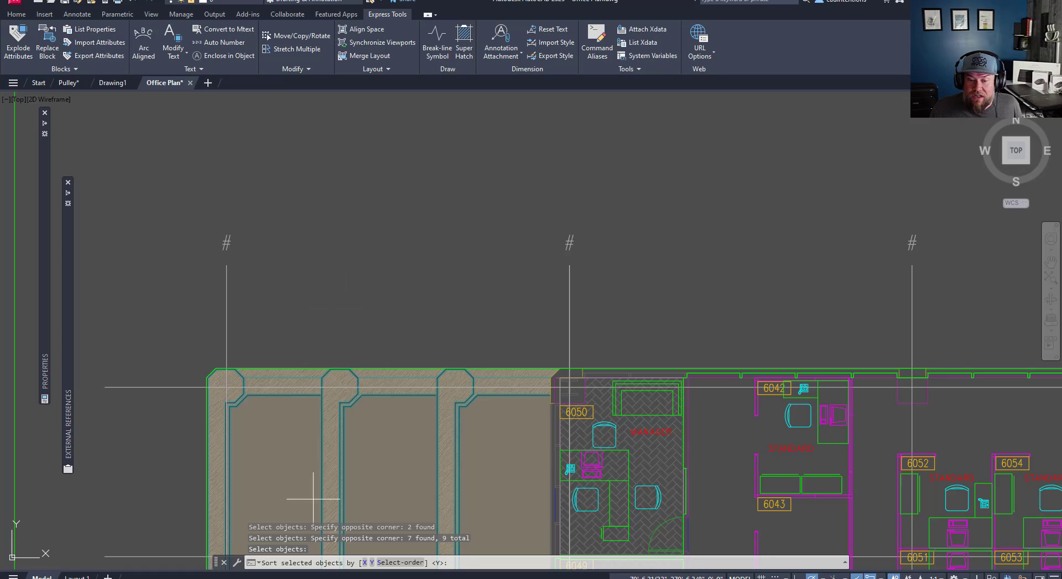
{"action": "left_click", "coordinate": [365, 563]}
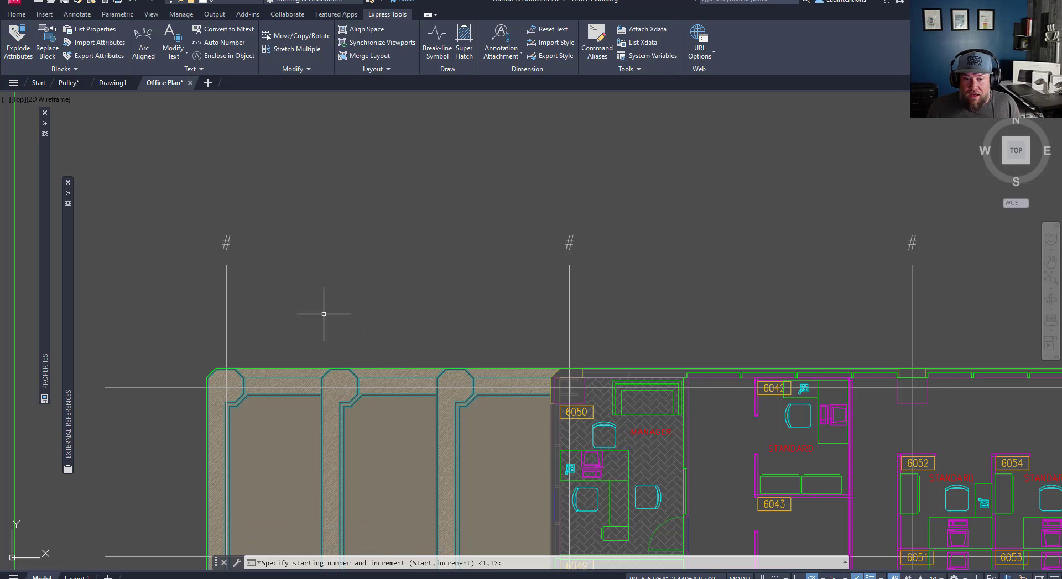
{"action": "key", "text": "Return"}
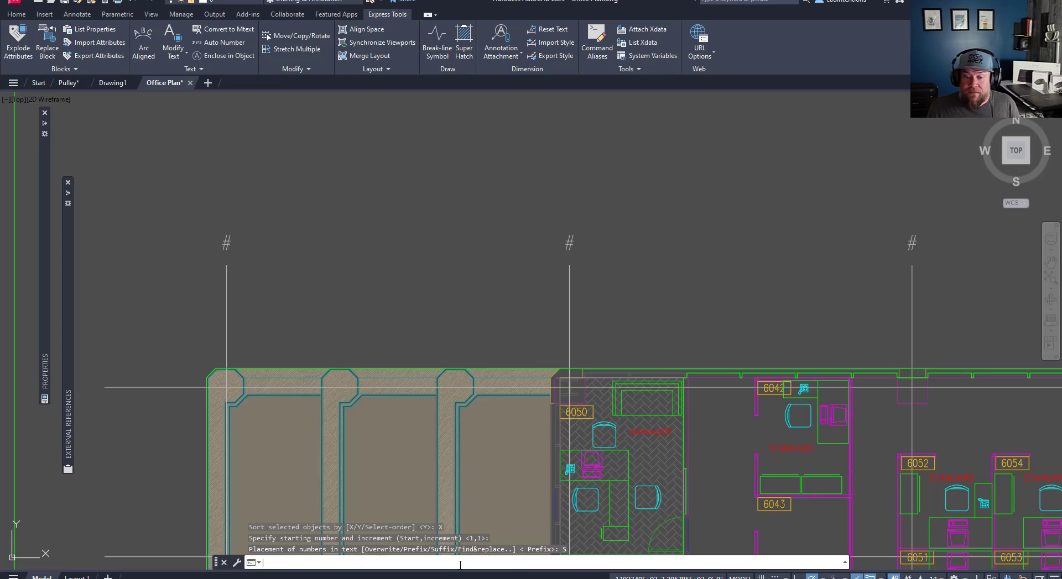
{"action": "left_click", "coordinate": [456, 563]}
{"action": "scroll", "coordinate": [209, 248], "scroll_direction": "down", "scroll_amount": 3}
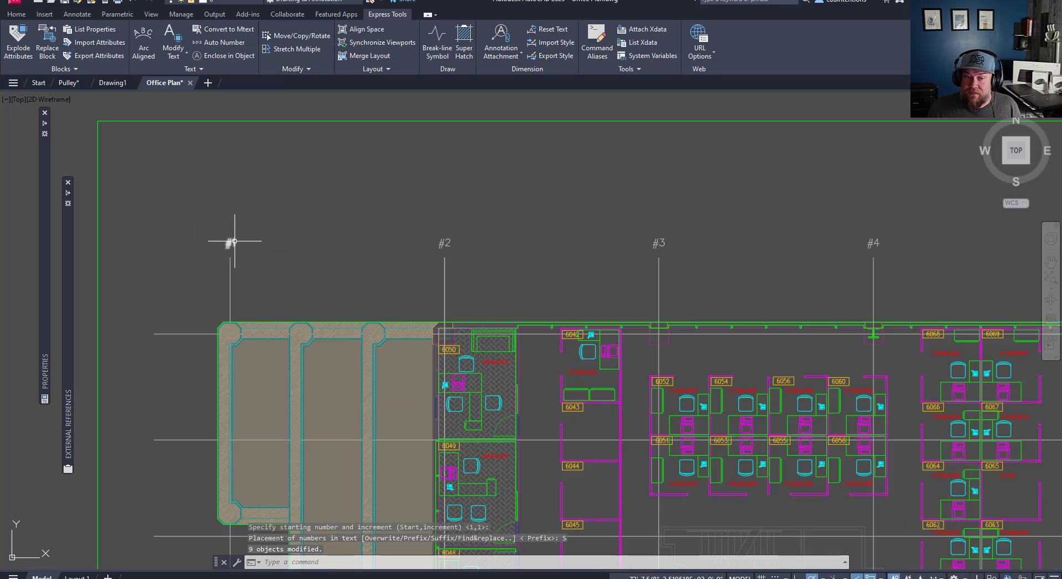
{"action": "scroll", "coordinate": [595, 240], "scroll_direction": "up", "scroll_amount": 2}
{"action": "mouse_move", "coordinate": [595, 239]}
{"action": "middle_mouse_down"}
{"action": "mouse_move", "coordinate": [351, 239]}
{"action": "mouse_move", "coordinate": [353, 259]}
{"action": "mouse_move", "coordinate": [613, 301]}
{"action": "middle_mouse_up"}
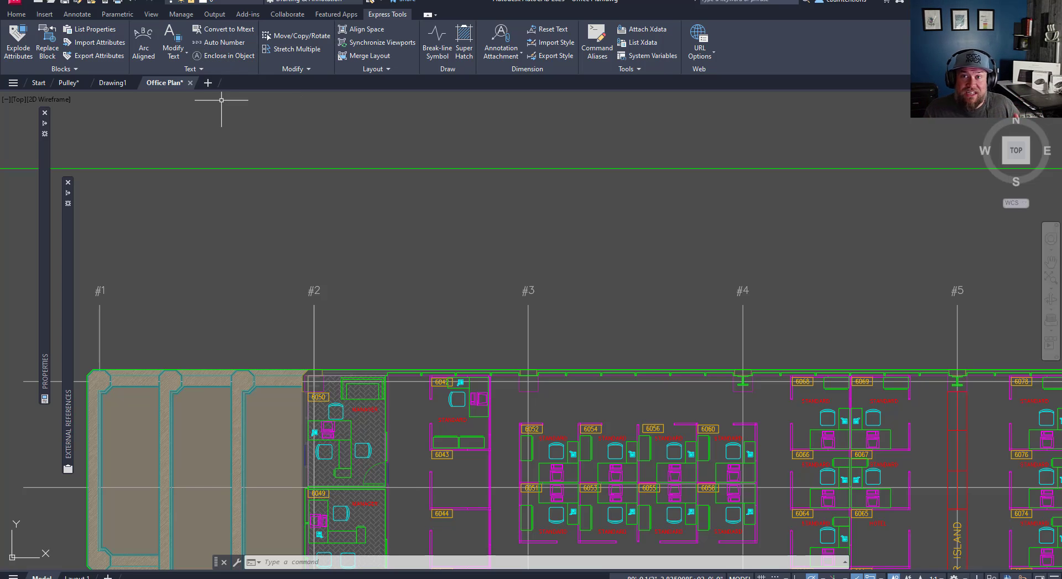
Use Enclose in Object to surround all nine numbered grid labels with constant-size circles at an offset factor of 0.5
{"action": "left_click", "coordinate": [235, 56]}
{"action": "middle_click_drag", "start_coordinate": [215, 250], "coordinate": [395, 245]}
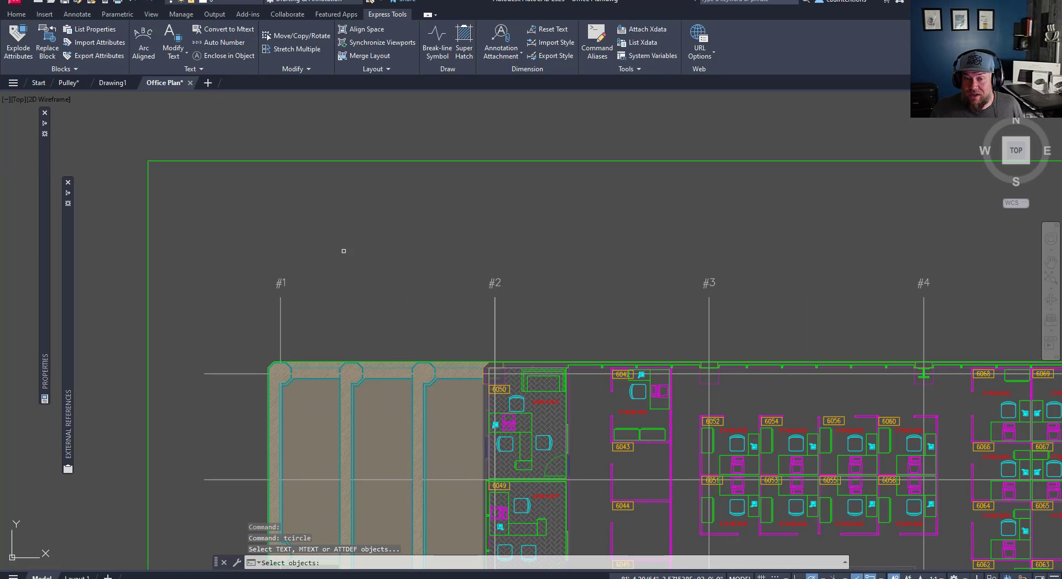
{"action": "left_click", "coordinate": [249, 246]}
{"action": "scroll", "coordinate": [575, 269], "scroll_direction": "down", "scroll_amount": 3}
{"action": "middle_click_drag", "start_coordinate": [575, 273], "coordinate": [344, 276]}
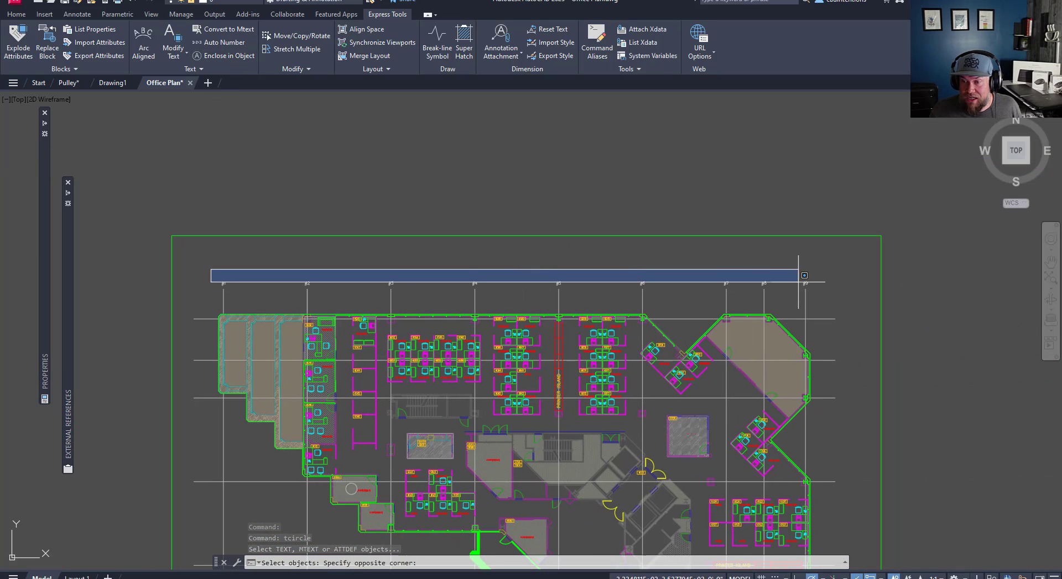
{"action": "left_click", "coordinate": [847, 287]}
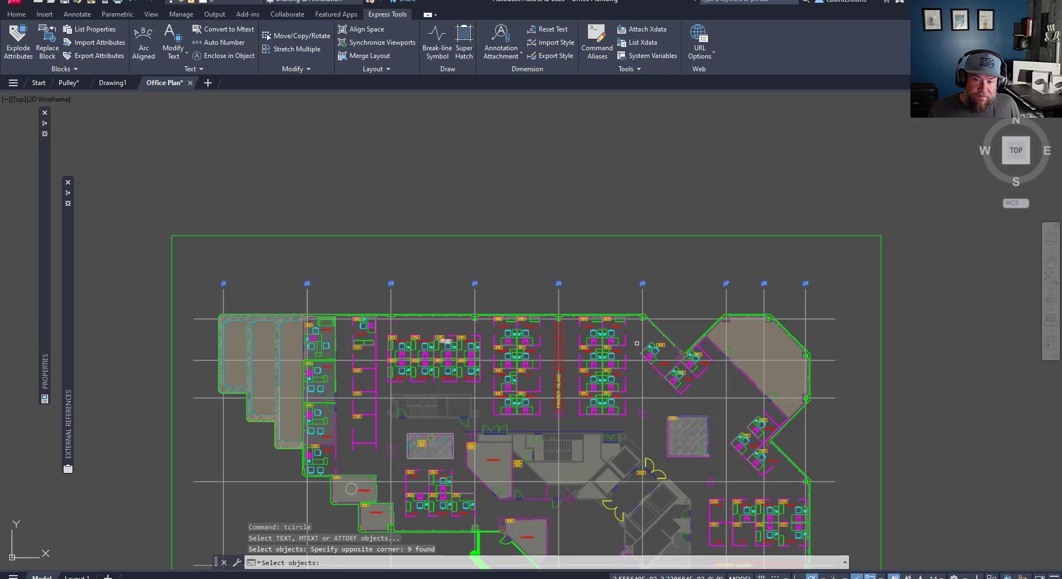
{"action": "scroll", "coordinate": [210, 288], "scroll_direction": "up", "scroll_amount": 5}
{"action": "scroll", "coordinate": [277, 307], "scroll_direction": "up", "scroll_amount": 2}
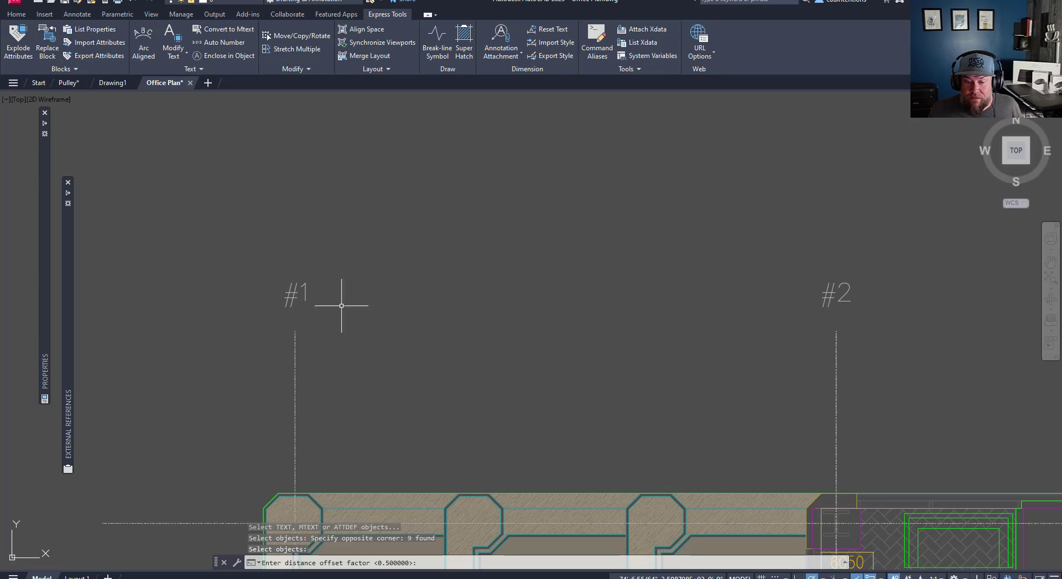
{"action": "key", "text": "Return"}
{"action": "middle_click_drag", "start_coordinate": [372, 348], "coordinate": [344, 277]}
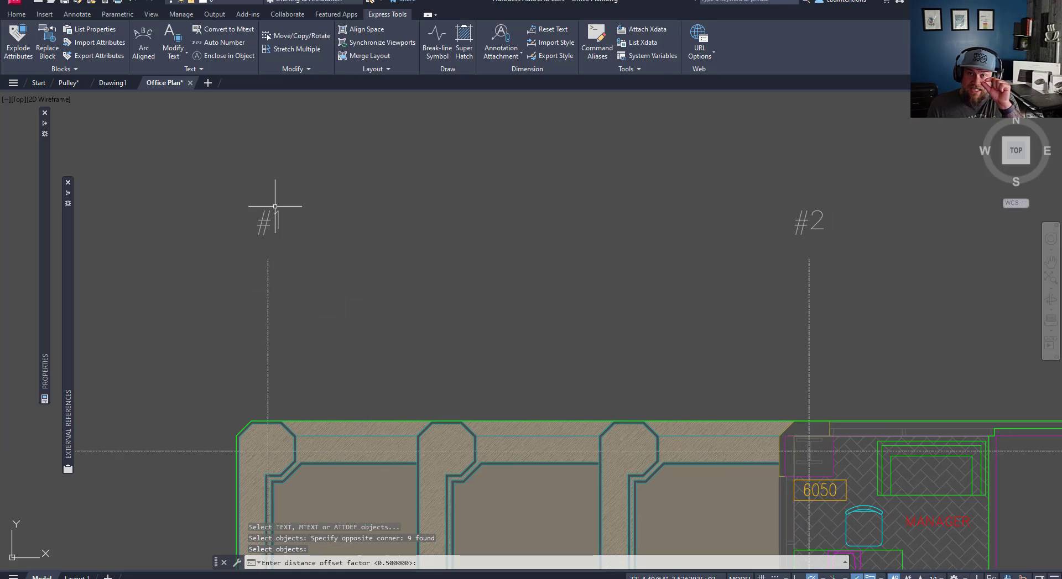
{"action": "scroll", "coordinate": [257, 221], "scroll_direction": "up", "scroll_amount": 2}
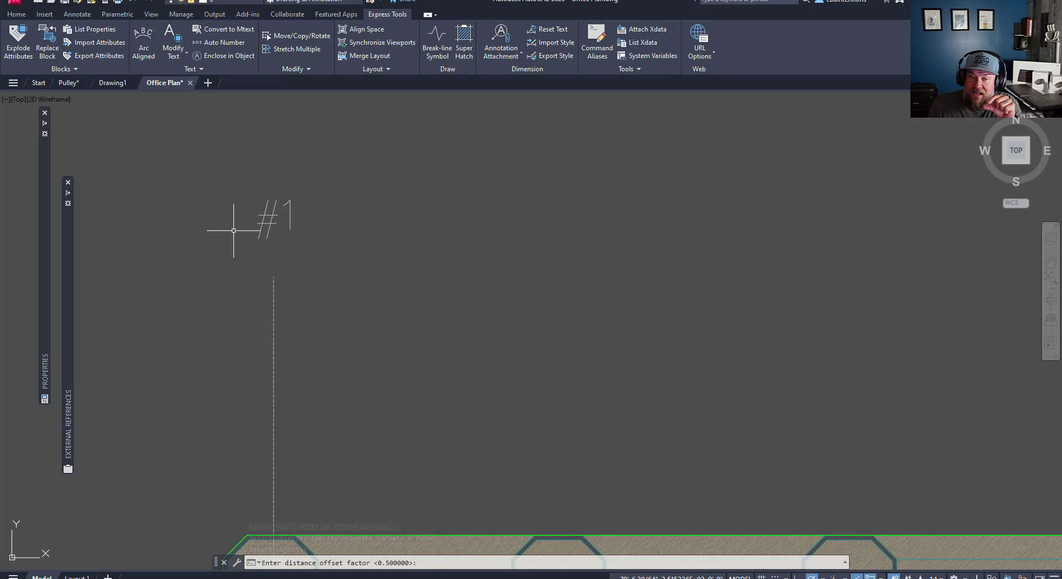
{"action": "scroll", "coordinate": [437, 501], "scroll_direction": "down", "scroll_amount": 2}
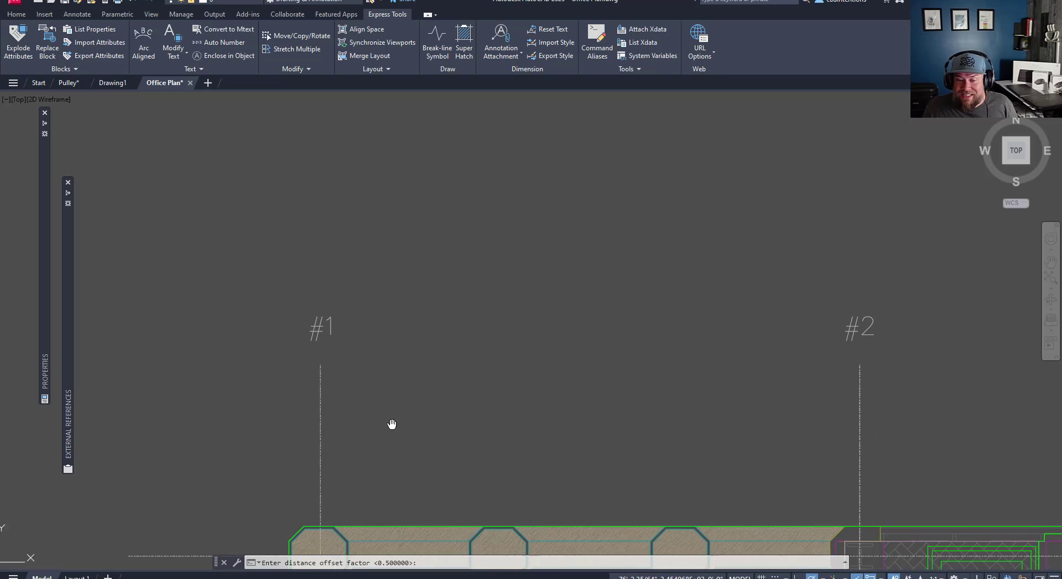
{"action": "middle_click_drag", "start_coordinate": [391, 426], "coordinate": [361, 419]}
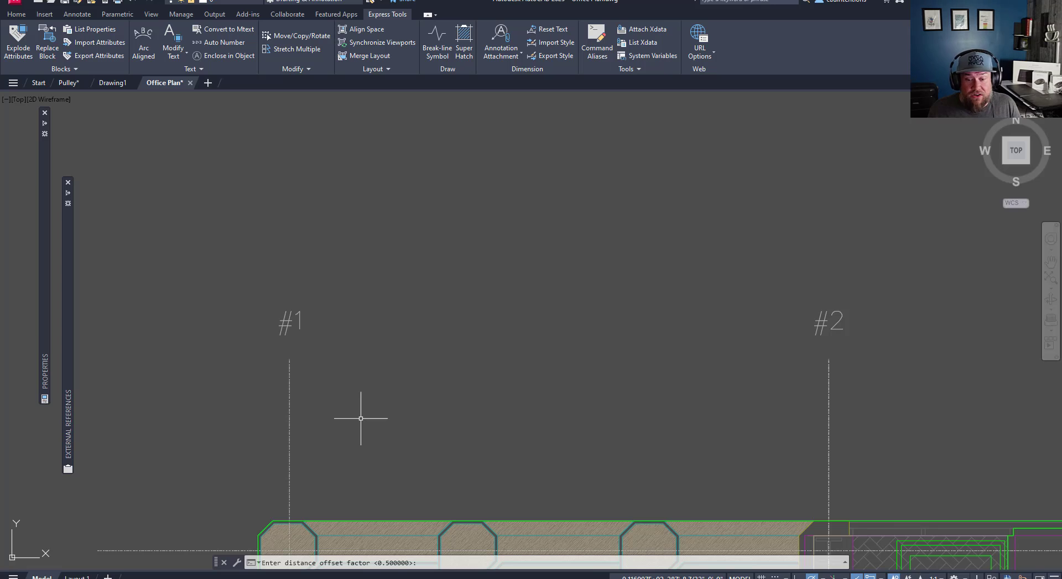
{"action": "key", "text": "Return"}
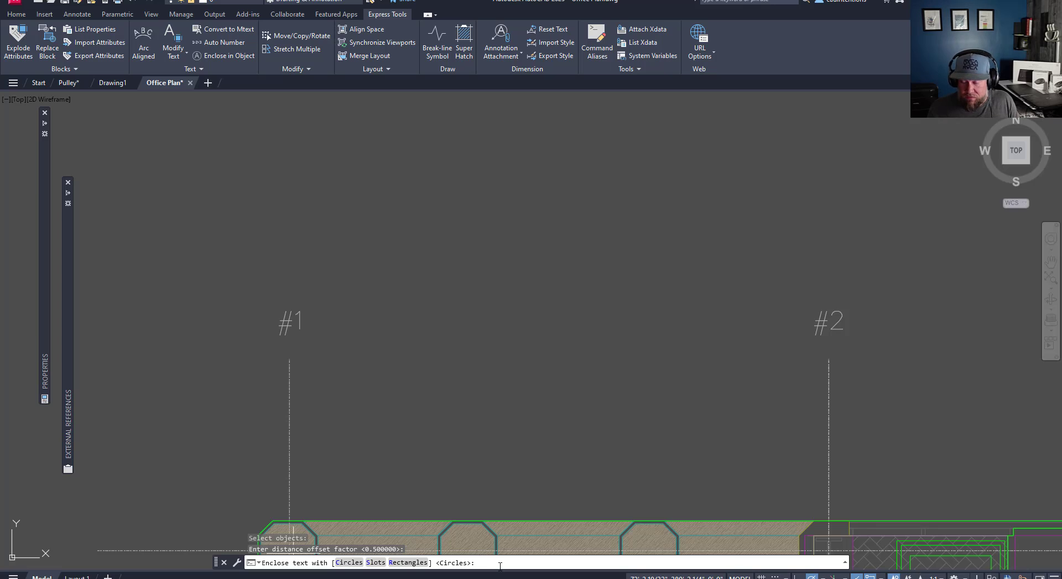
{"action": "key", "text": "Return"}
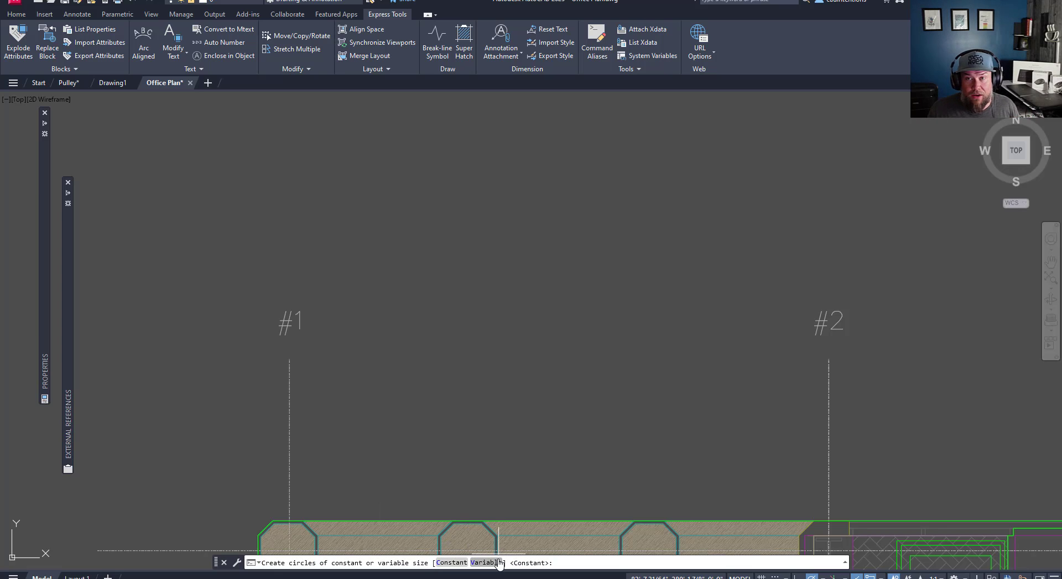
{"action": "left_click", "coordinate": [443, 566]}
{"action": "scroll", "coordinate": [504, 342], "scroll_direction": "down", "scroll_amount": 2}
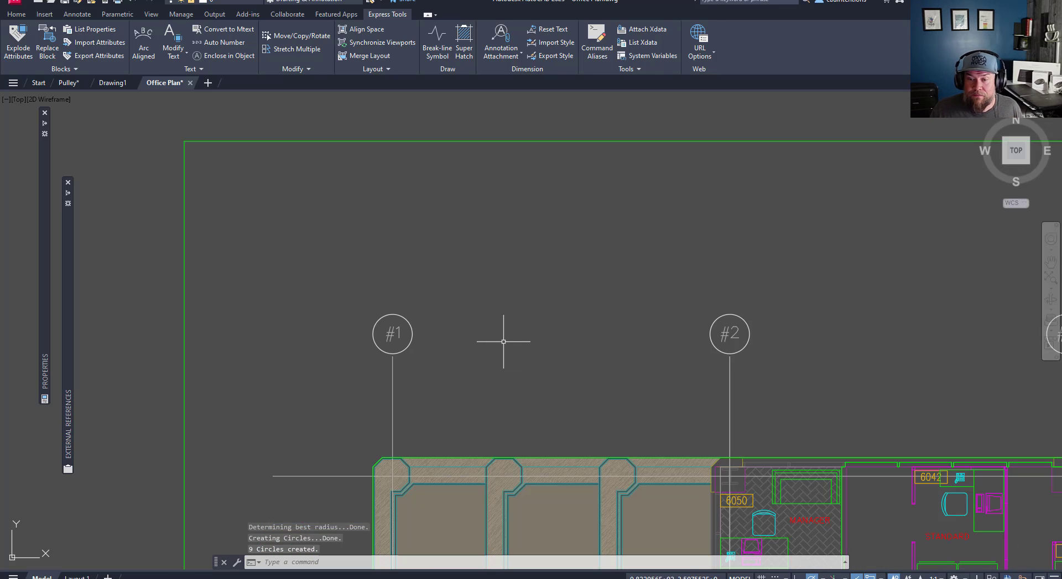
Check the circled grid labels along the plan's upper edge for numbering and consistent circle size
{"action": "scroll", "coordinate": [510, 343], "scroll_direction": "down", "scroll_amount": 3}
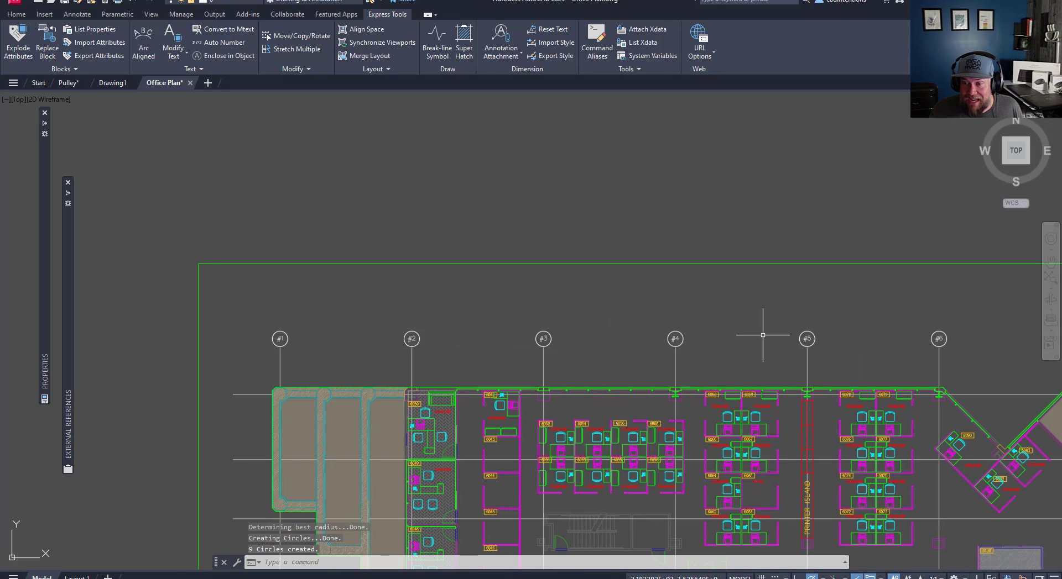
{"action": "scroll", "coordinate": [763, 335], "scroll_direction": "right", "scroll_amount": 2}
{"action": "scroll", "coordinate": [712, 343], "scroll_direction": "up", "scroll_amount": 5}
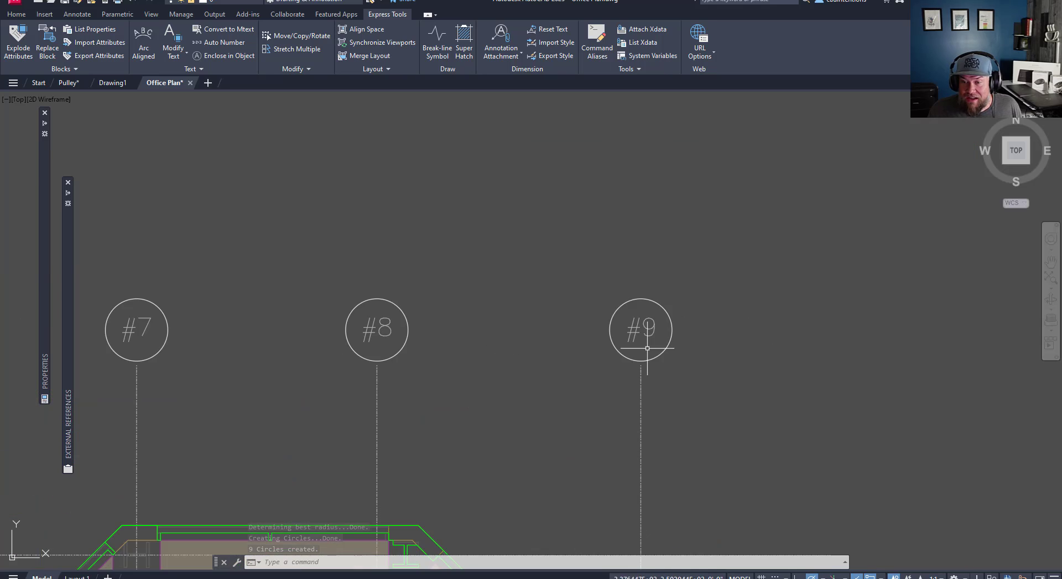
{"action": "mouse_move", "coordinate": [379, 384]}
{"action": "middle_mouse_down"}
{"action": "mouse_move", "coordinate": [448, 367]}
{"action": "mouse_move", "coordinate": [808, 344]}
{"action": "middle_mouse_up"}
{"action": "middle_click_drag", "start_coordinate": [409, 348], "coordinate": [638, 350]}
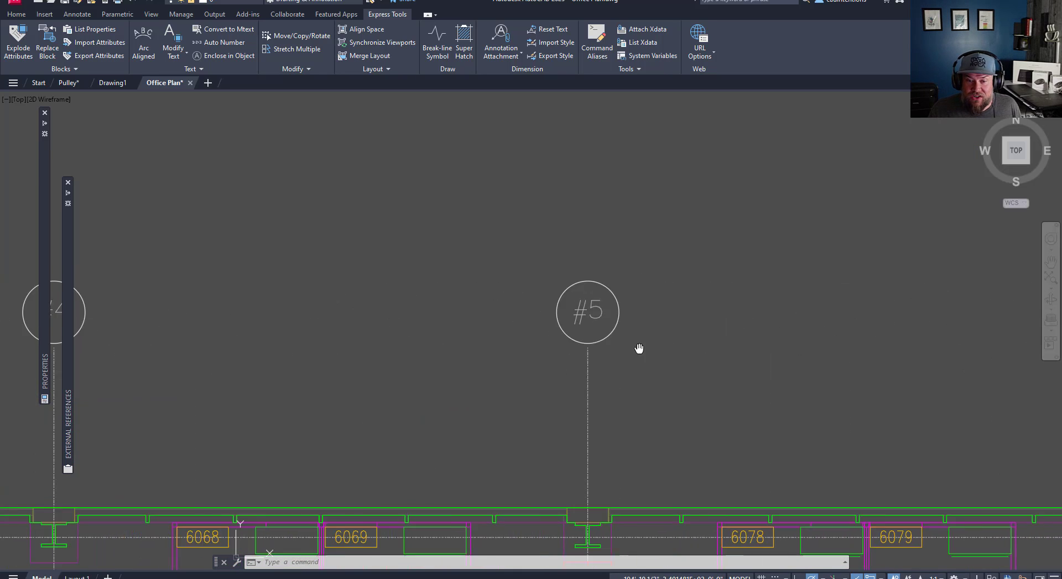
Review the full row of numbered grid circles in relation to the whole office plan
{"action": "scroll", "coordinate": [417, 339], "scroll_direction": "down", "scroll_amount": 6}
{"action": "scroll", "coordinate": [561, 372], "scroll_direction": "up", "scroll_amount": 1}
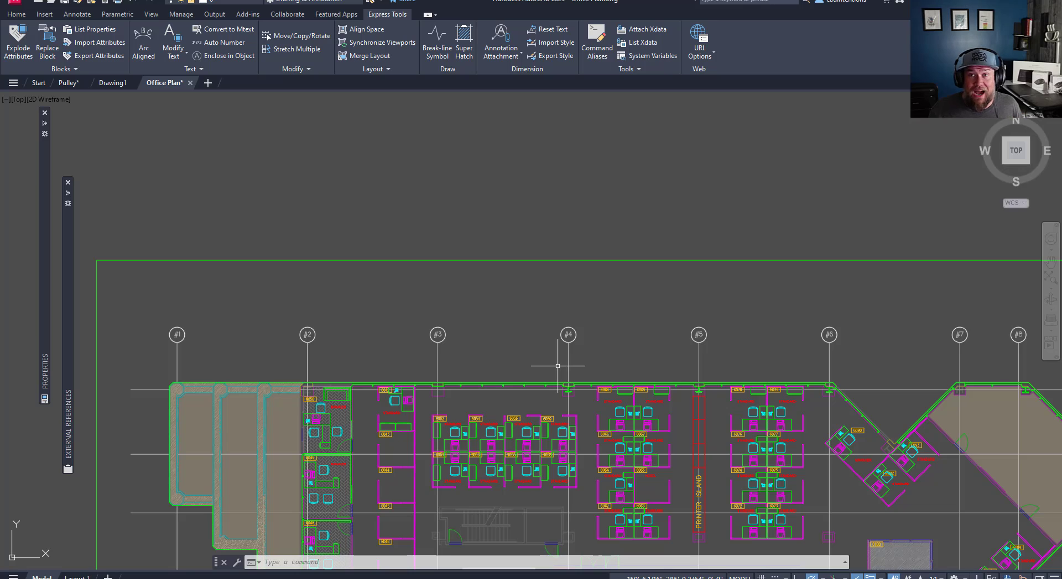
{"action": "scroll", "coordinate": [566, 302], "scroll_direction": "down", "scroll_amount": 2}
{"action": "middle_click_drag", "start_coordinate": [665, 316], "coordinate": [563, 310]}
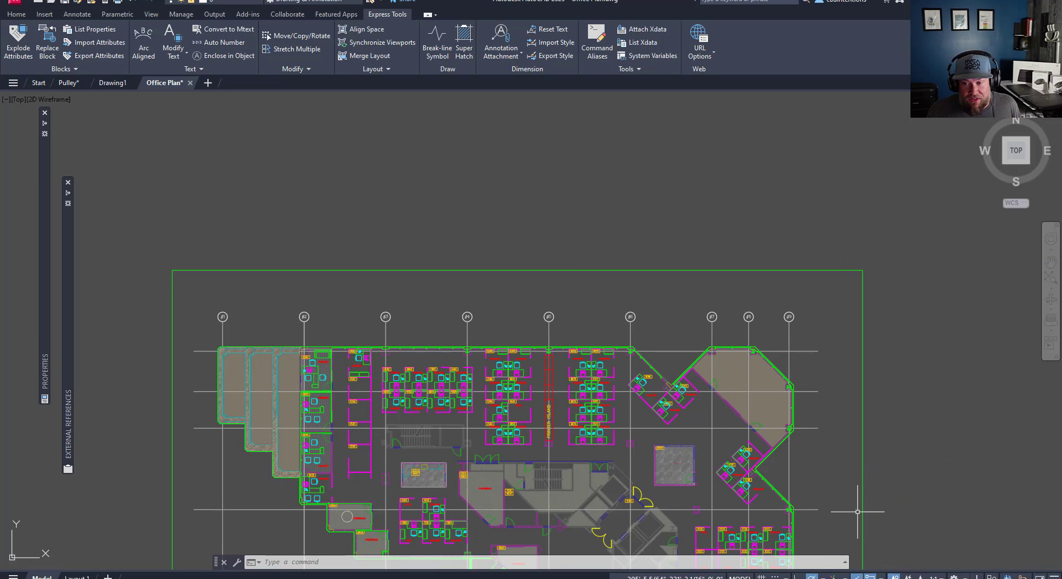
{"action": "middle_click_drag", "start_coordinate": [755, 402], "coordinate": [777, 315]}
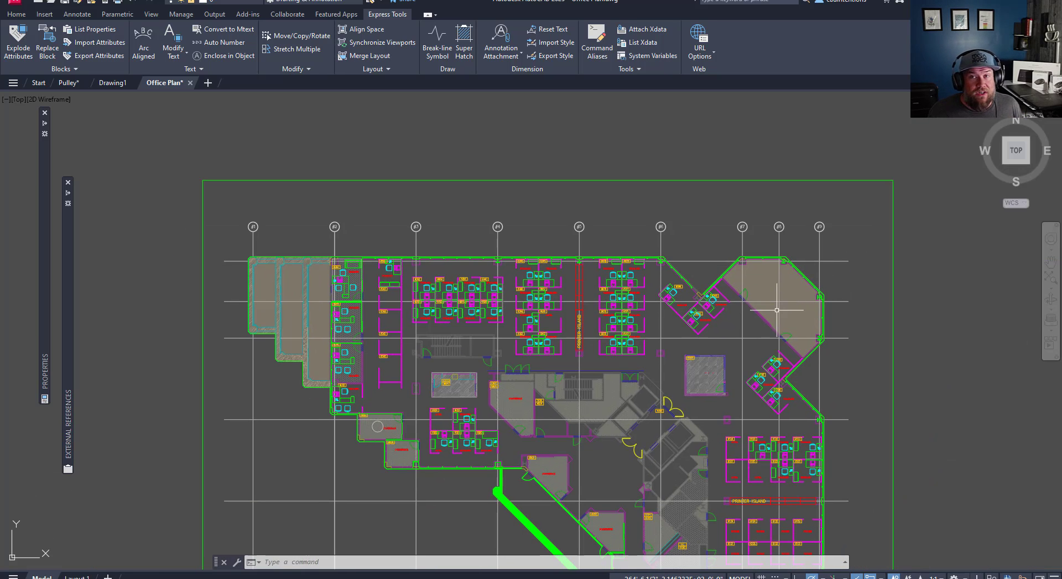
{"action": "middle_click_drag", "start_coordinate": [704, 268], "coordinate": [704, 341]}
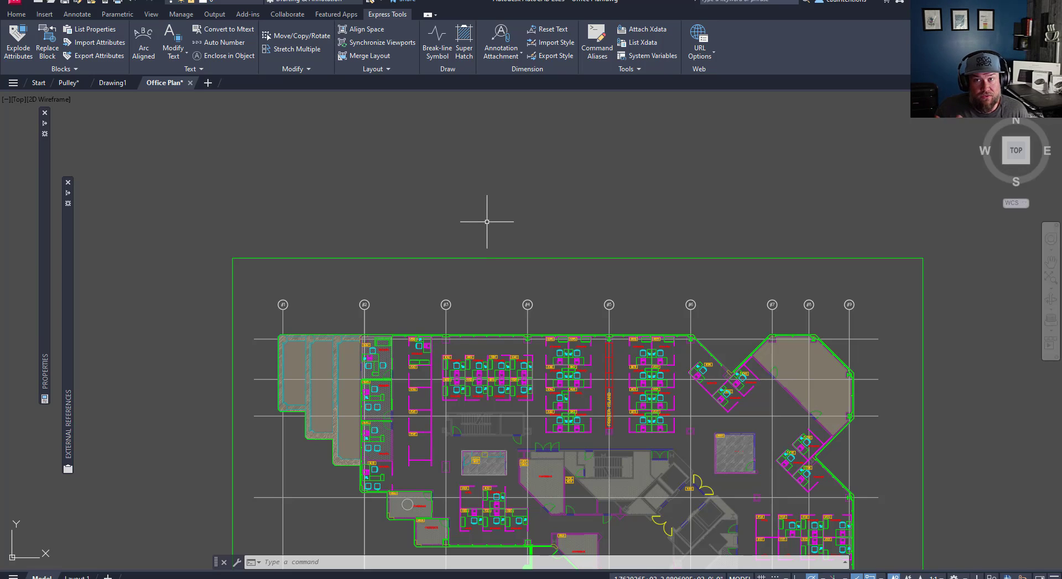
{"action": "scroll", "coordinate": [309, 307], "scroll_direction": "up", "scroll_amount": 2}
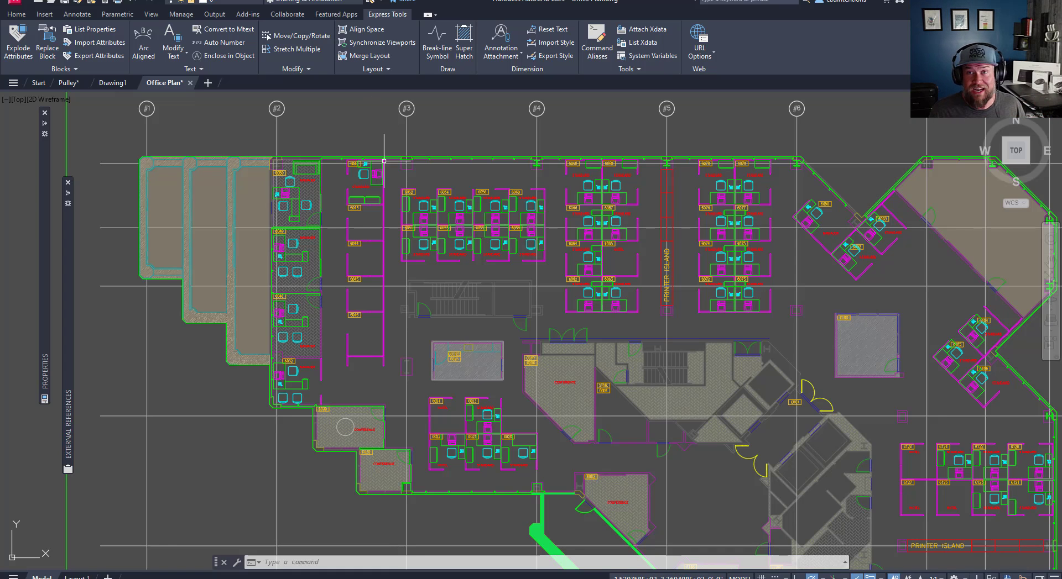
Inspect the properties of the 6044 room number tag beside the manager offices, including its block name, then deselect it
{"action": "left_click", "coordinate": [342, 112]}
{"action": "scroll", "coordinate": [273, 279], "scroll_direction": "up", "scroll_amount": 4}
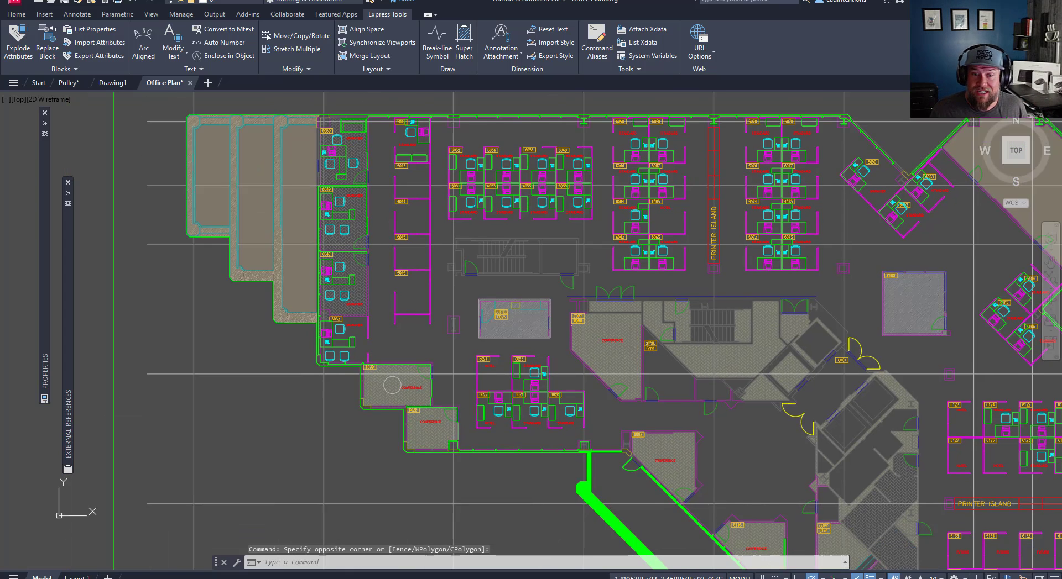
{"action": "mouse_move", "coordinate": [387, 244]}
{"action": "middle_mouse_down"}
{"action": "mouse_move", "coordinate": [399, 226]}
{"action": "mouse_move", "coordinate": [380, 267]}
{"action": "middle_mouse_up"}
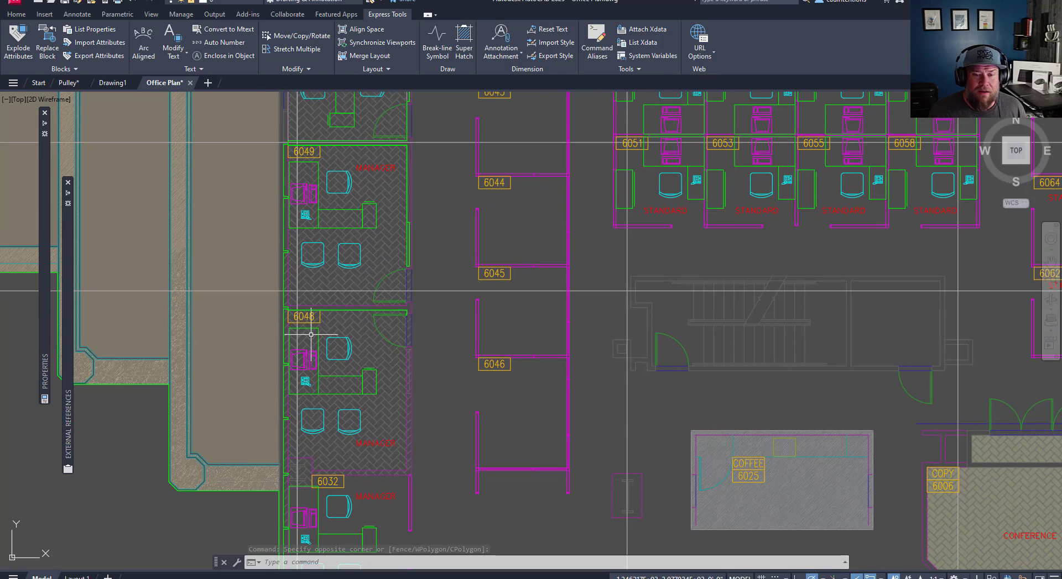
{"action": "scroll", "coordinate": [332, 326], "scroll_direction": "up", "scroll_amount": 4}
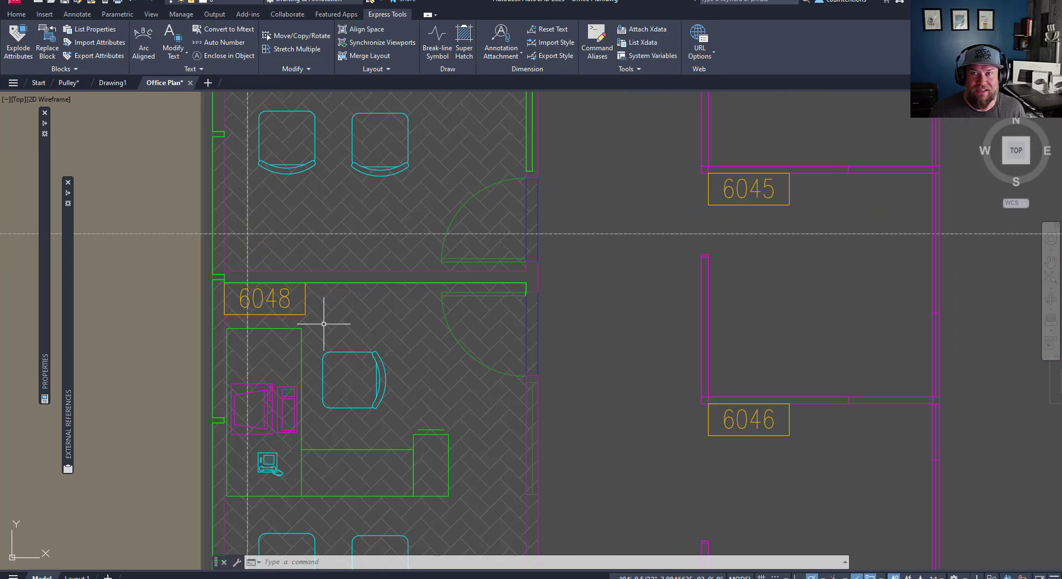
{"action": "mouse_move", "coordinate": [328, 324]}
{"action": "middle_mouse_down"}
{"action": "mouse_move", "coordinate": [344, 346]}
{"action": "mouse_move", "coordinate": [346, 330]}
{"action": "mouse_move", "coordinate": [362, 344]}
{"action": "middle_mouse_up"}
{"action": "scroll", "coordinate": [344, 346], "scroll_direction": "down", "scroll_amount": 2}
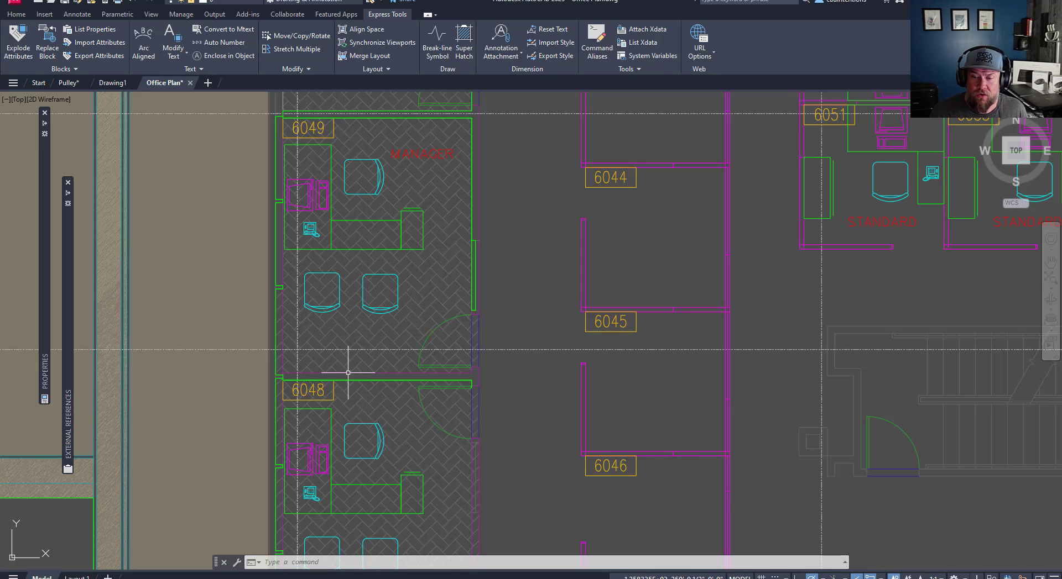
{"action": "key", "text": "Escape"}
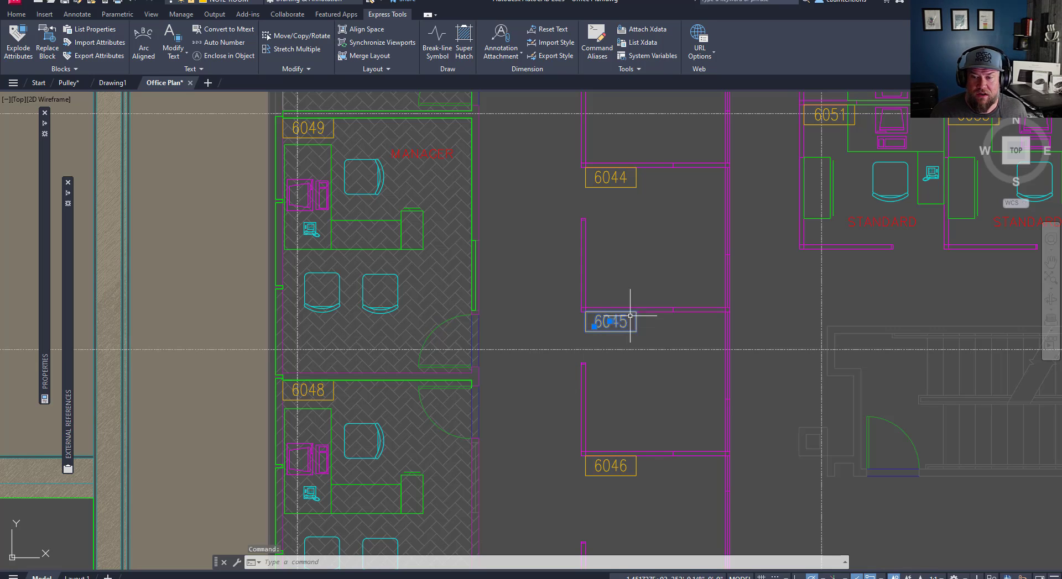
{"action": "key", "text": "Escape"}
{"action": "left_click", "coordinate": [616, 179]}
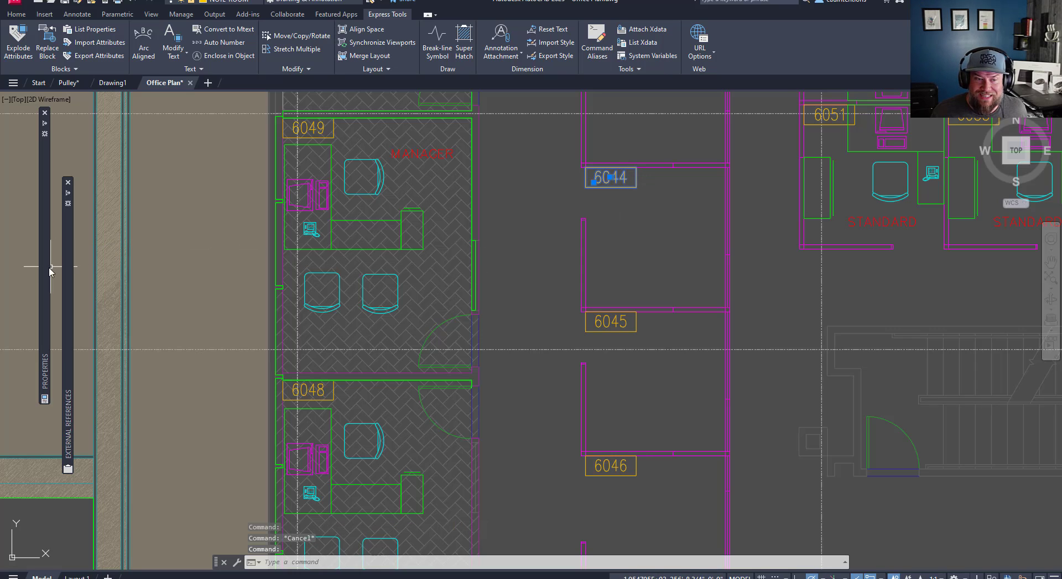
{"action": "mouse_move", "coordinate": [49, 267]}
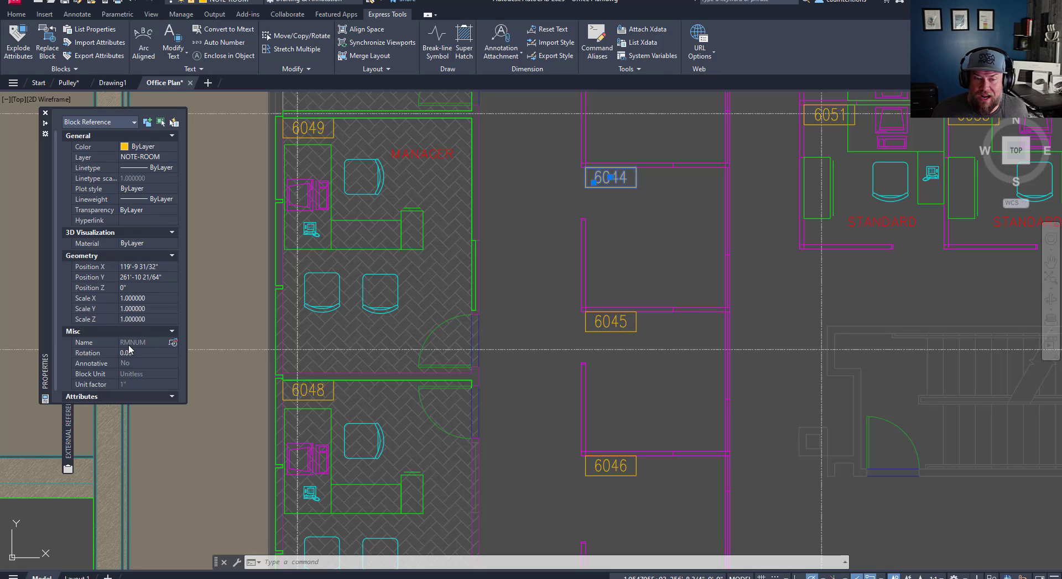
{"action": "key", "text": "Escape"}
{"action": "key", "text": "Escape"}
{"action": "key", "text": "Escape"}
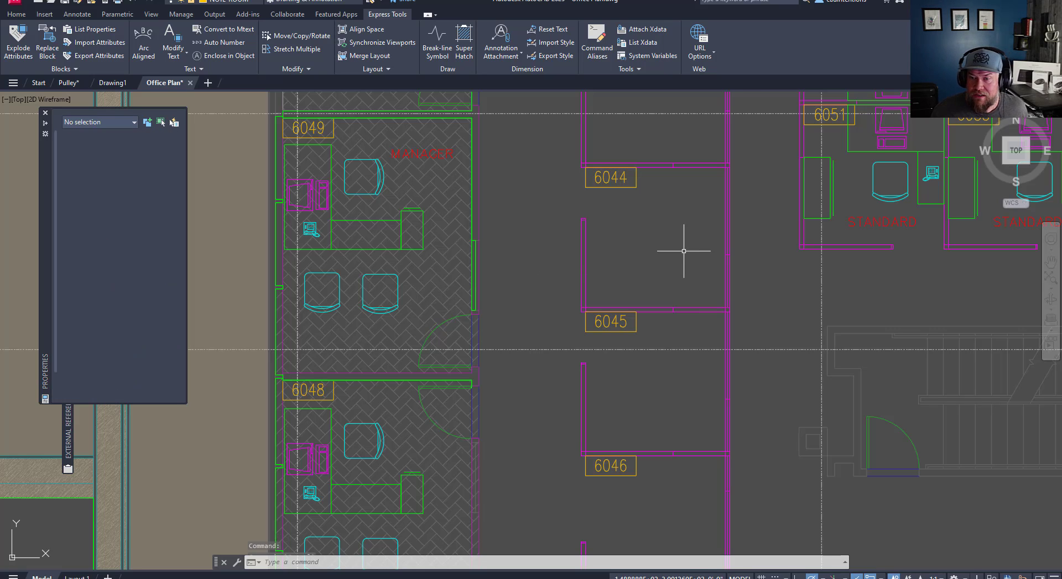
Check the Room Number attribute of the 6044 tag in the Enhanced Attribute Editor and cancel without changes
{"action": "middle_click_drag", "start_coordinate": [627, 221], "coordinate": [493, 253]}
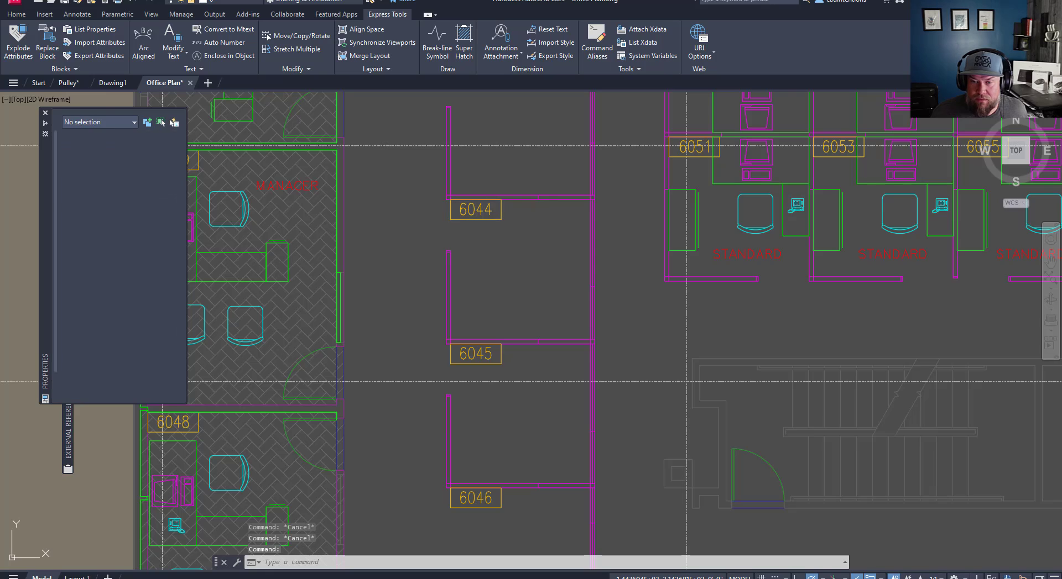
{"action": "double_click", "coordinate": [488, 208]}
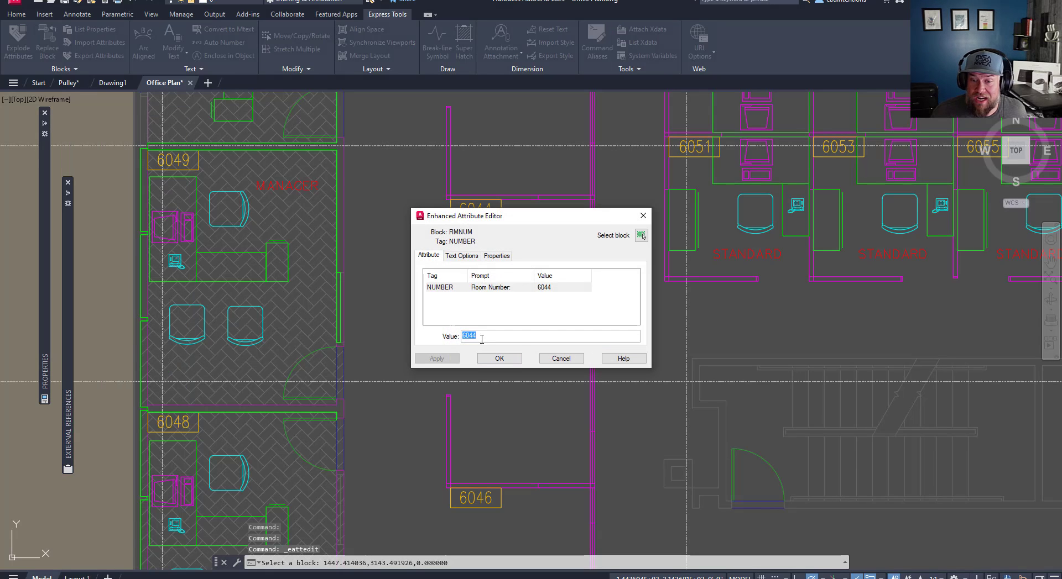
{"action": "left_click", "coordinate": [560, 358]}
{"action": "key", "text": "Escape"}
{"action": "middle_click_drag", "start_coordinate": [504, 268], "coordinate": [545, 237]}
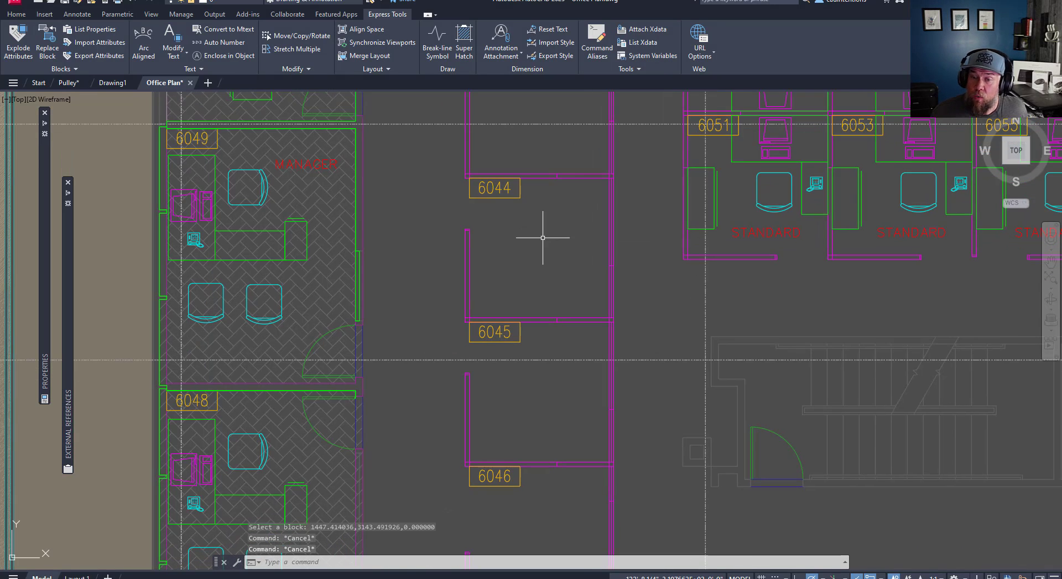
{"action": "key", "text": "Escape"}
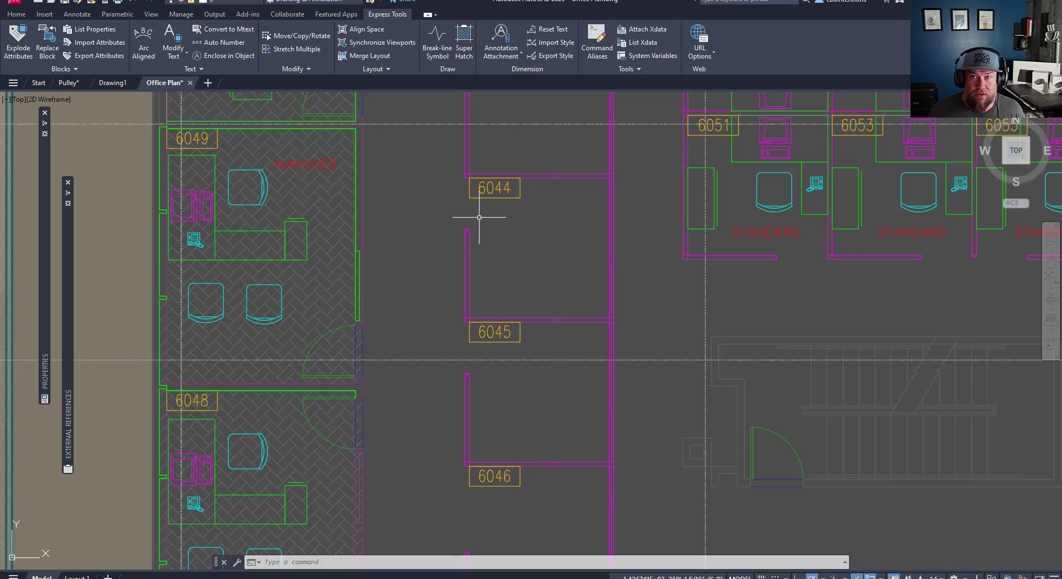
{"action": "middle_click_drag", "start_coordinate": [526, 255], "coordinate": [538, 283]}
{"action": "middle_click_drag", "start_coordinate": [539, 241], "coordinate": [537, 266]}
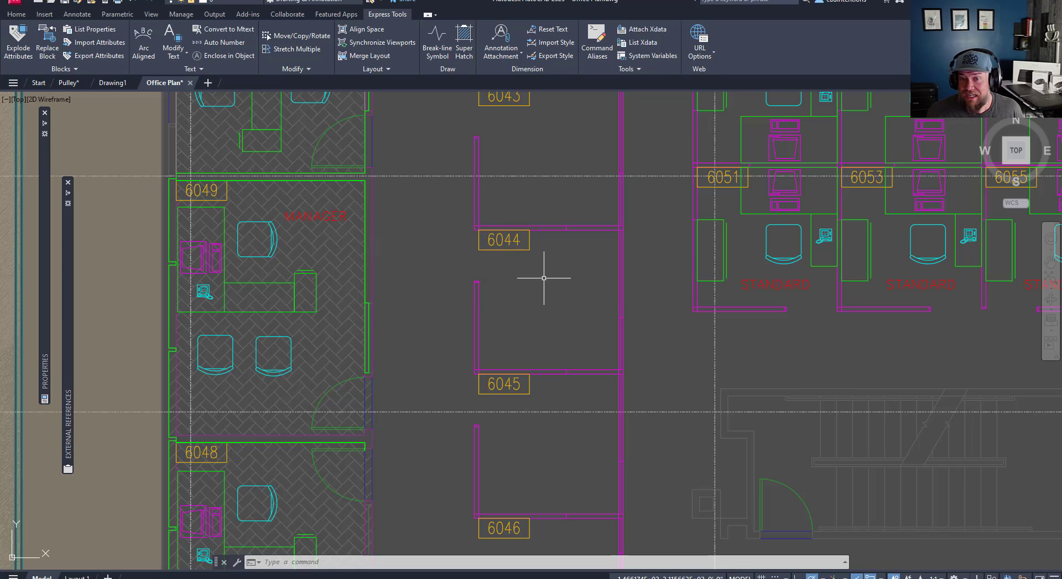
Explode the 6044 room tag block with the standard EXPLODE command
{"action": "left_click", "coordinate": [509, 246]}
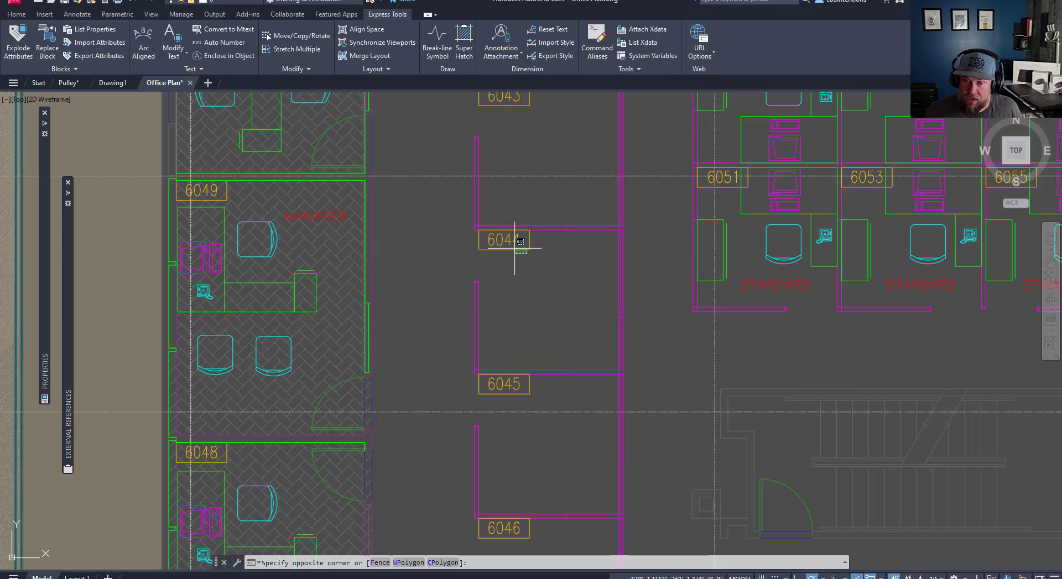
{"action": "left_click", "coordinate": [506, 244]}
{"action": "scroll", "coordinate": [583, 267], "scroll_direction": "up", "scroll_amount": 2}
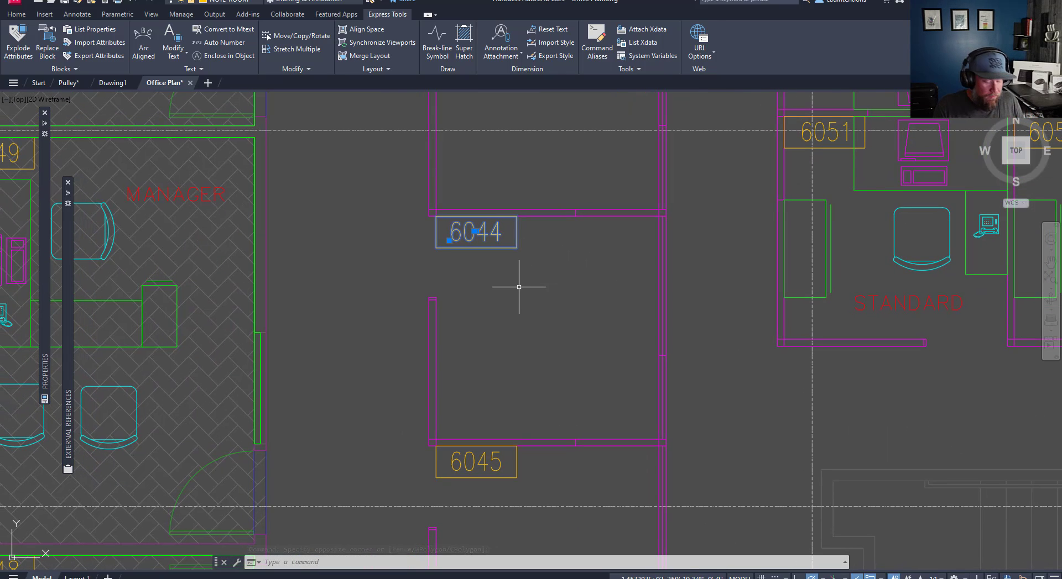
{"action": "type", "text": "EXPLODE"}
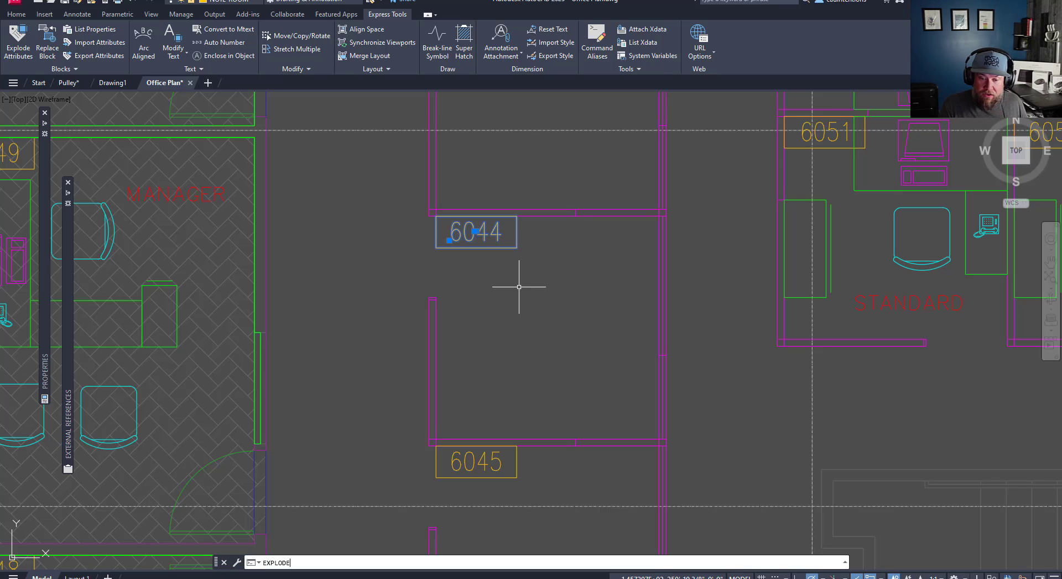
{"action": "key", "text": "Return"}
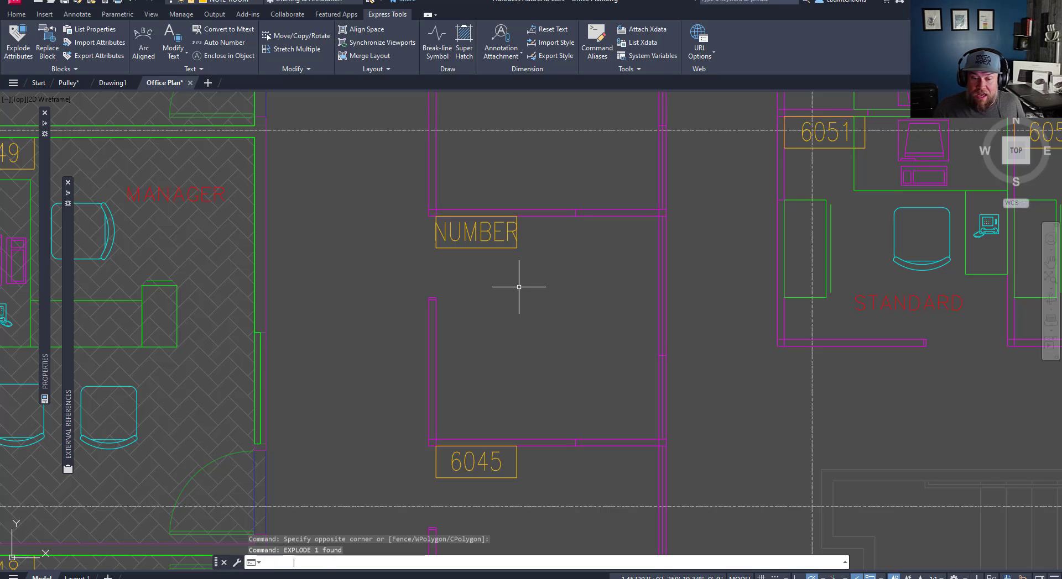
Inspect the exploded tag's separate parts: the NUMBER text with its attribute definition, and the surrounding rectangle
{"action": "left_click", "coordinate": [480, 231]}
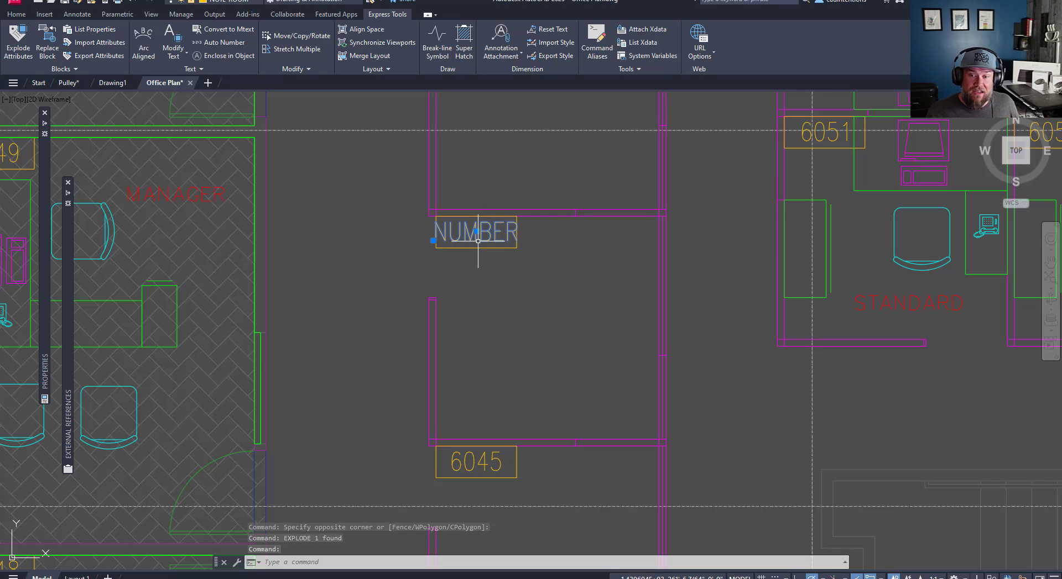
{"action": "key", "text": "Escape"}
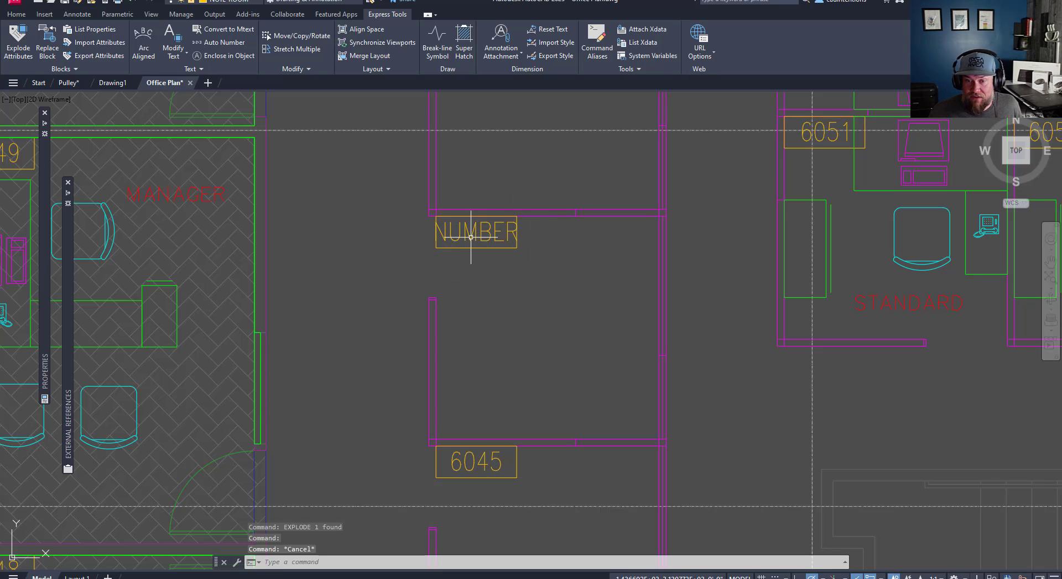
{"action": "double_click", "coordinate": [471, 237]}
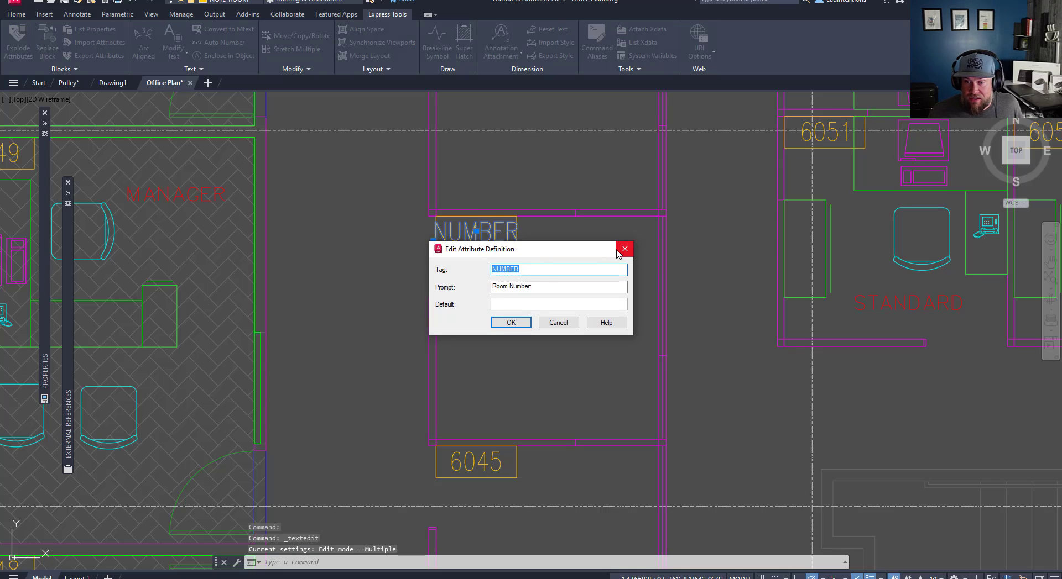
{"action": "left_click", "coordinate": [618, 253]}
{"action": "key", "text": "Escape"}
{"action": "left_click", "coordinate": [486, 244]}
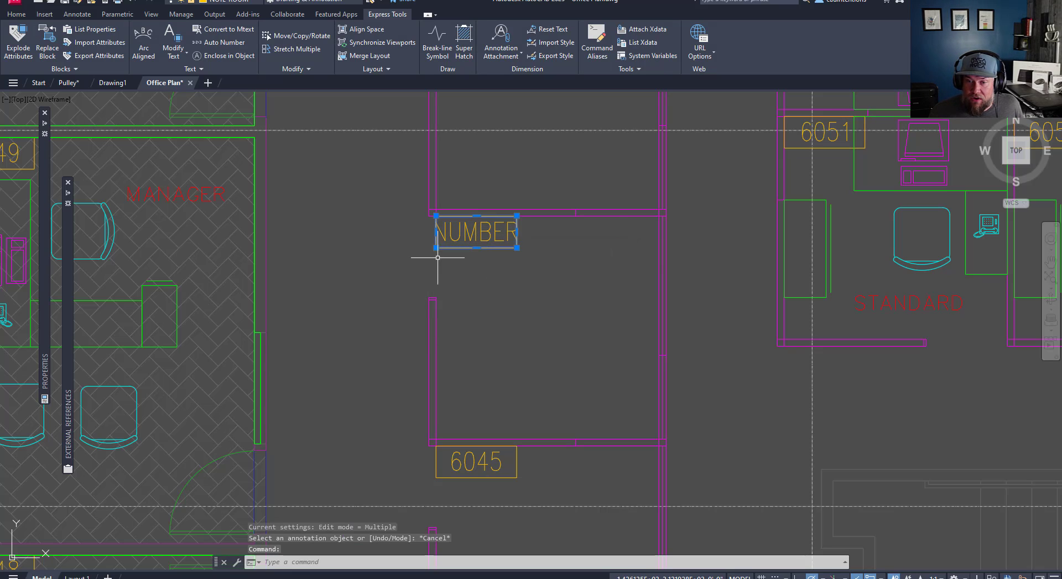
{"action": "key", "text": "Escape"}
{"action": "mouse_move", "coordinate": [489, 271]}
{"action": "middle_mouse_down"}
{"action": "mouse_move", "coordinate": [457, 212]}
{"action": "mouse_move", "coordinate": [446, 238]}
{"action": "middle_mouse_up"}
{"action": "key", "text": "Escape"}
{"action": "key", "text": "Escape"}
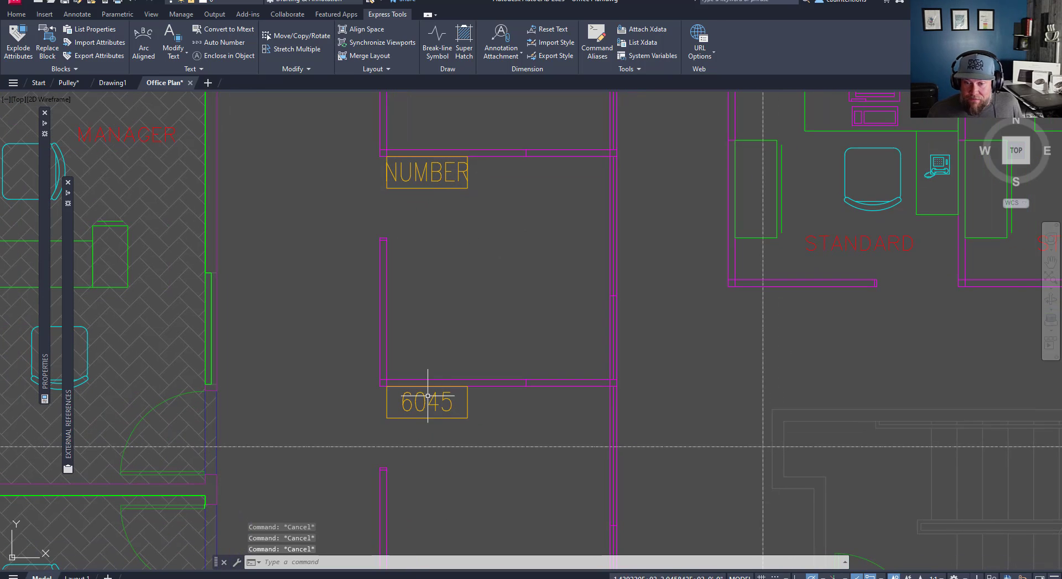
Run BURST on the 6045 room tag block below the exploded one
{"action": "left_click", "coordinate": [448, 409]}
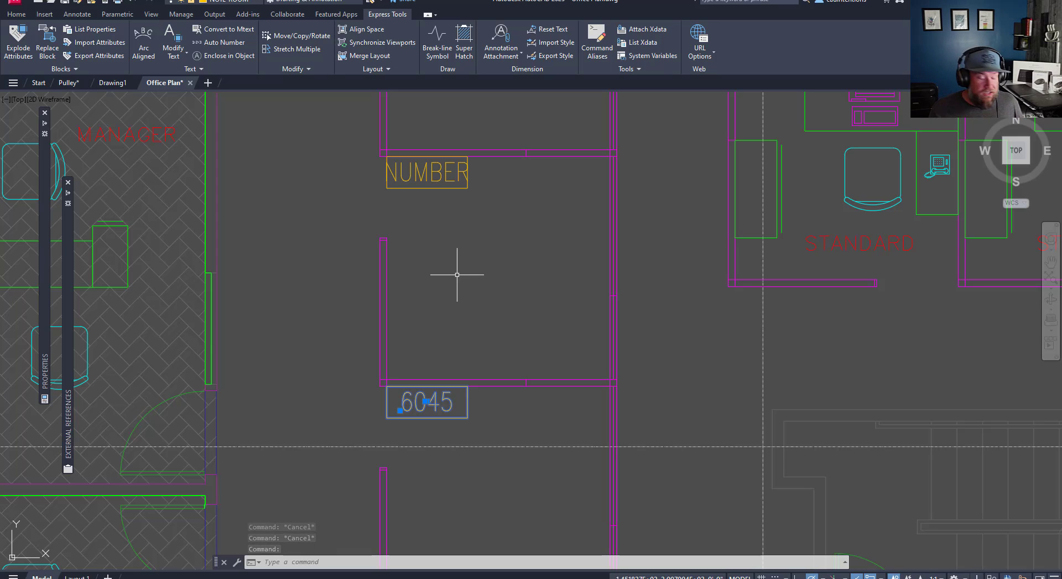
{"action": "key", "text": "Escape"}
{"action": "key", "text": "Escape"}
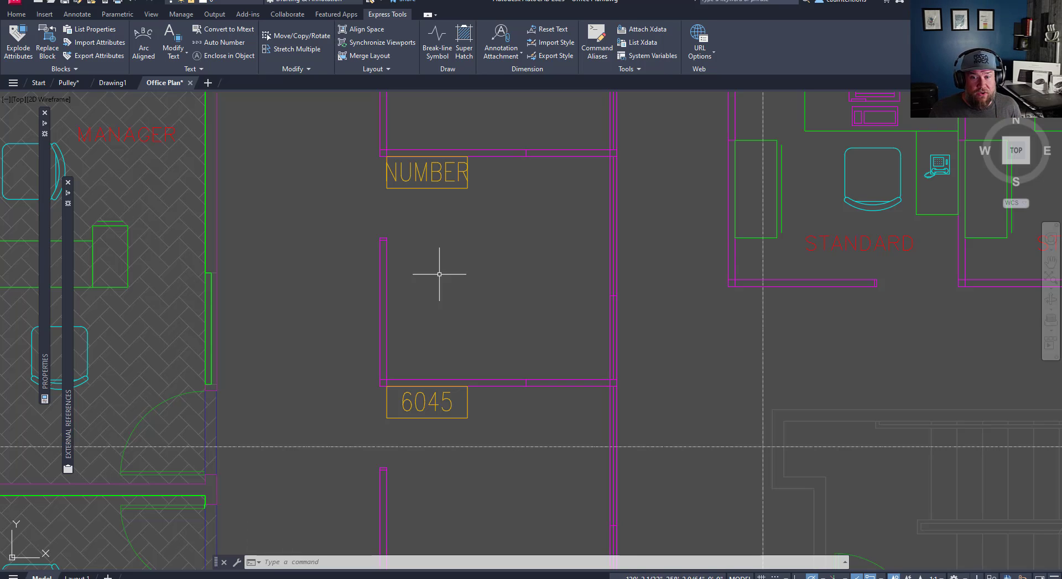
{"action": "middle_click_drag", "start_coordinate": [471, 381], "coordinate": [486, 309]}
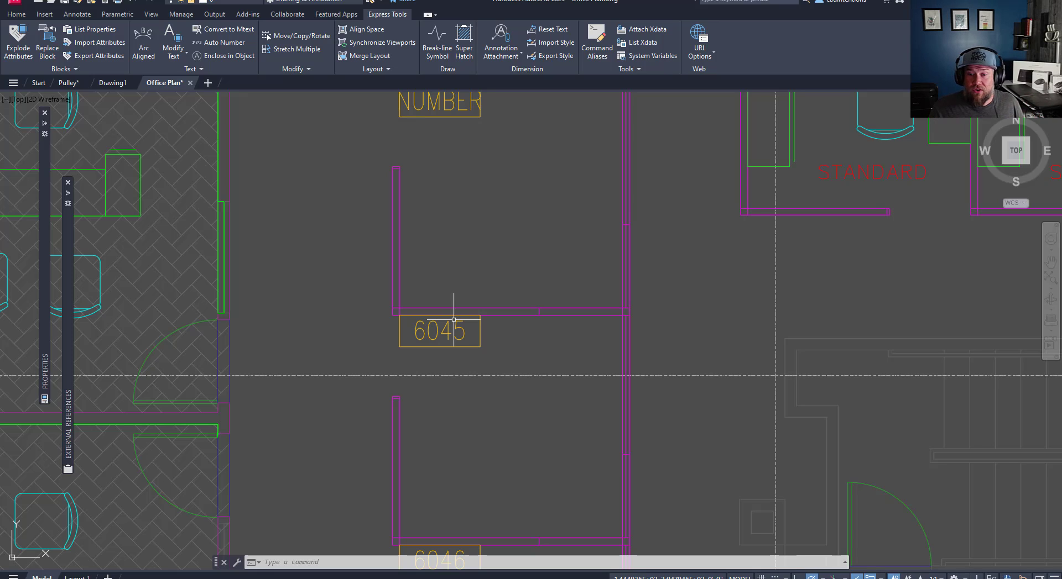
{"action": "key", "text": "Escape"}
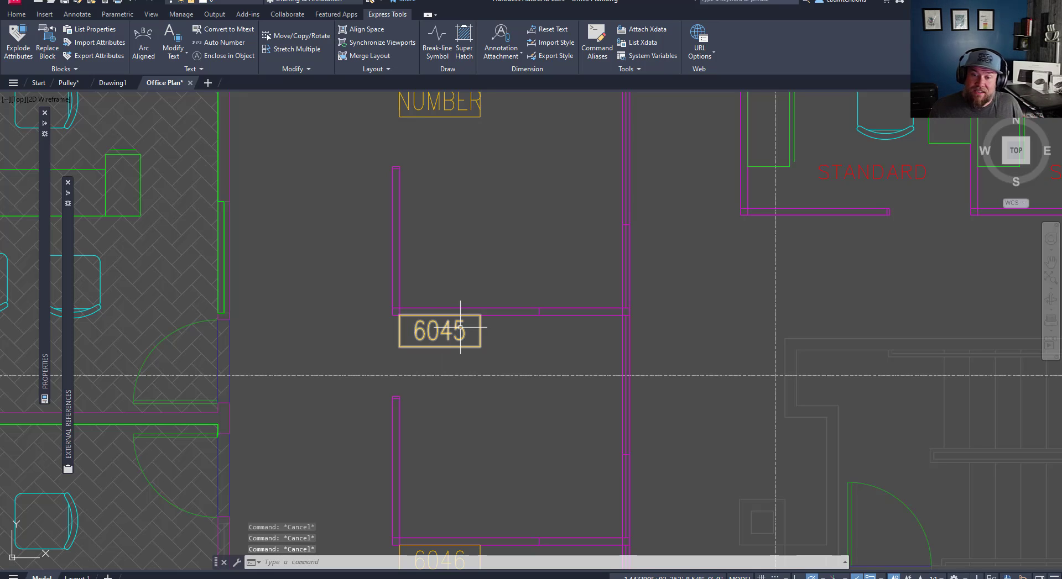
{"action": "left_click", "coordinate": [460, 327]}
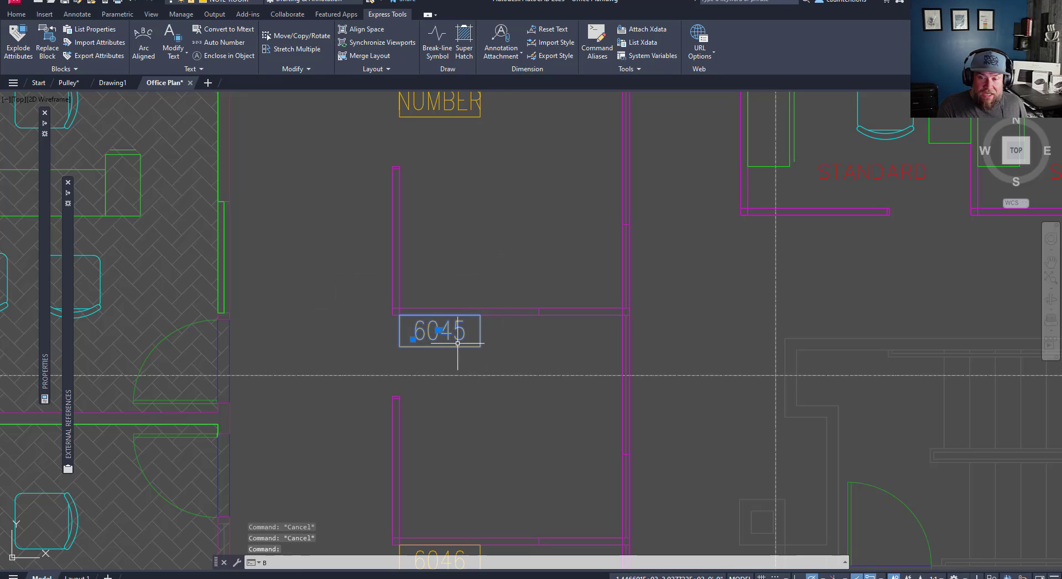
{"action": "type", "text": "BU"}
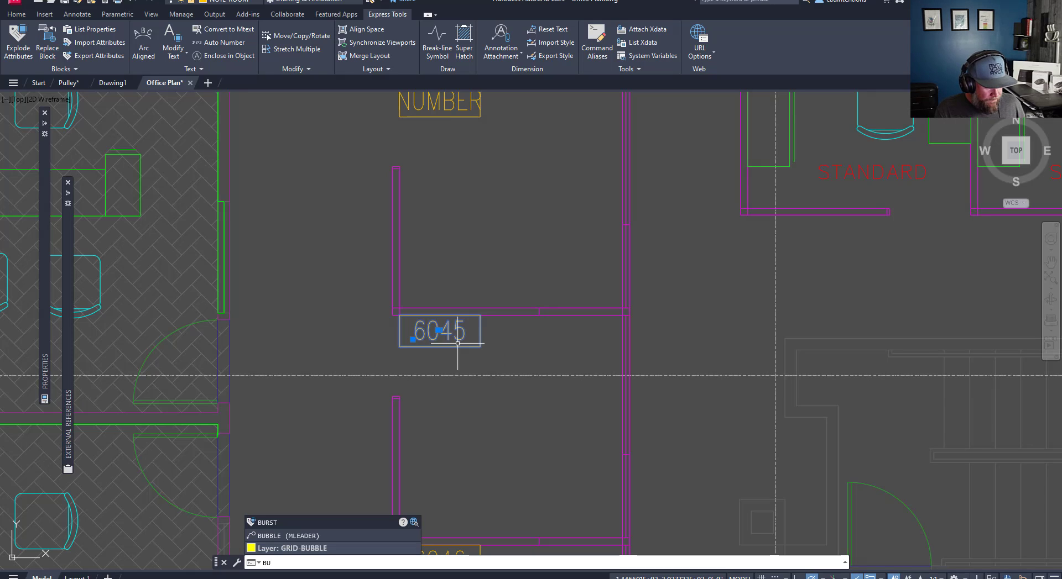
{"action": "type", "text": "SRST"}
{"action": "key", "text": "Return"}
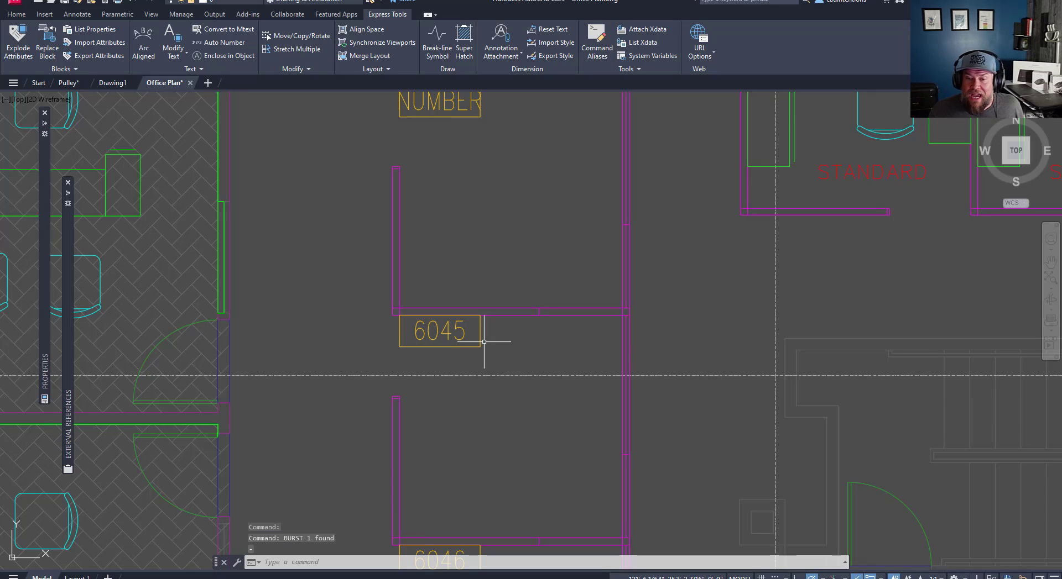
Select the 6045 text on its own to check the result of the burst
{"action": "scroll", "coordinate": [466, 315], "scroll_direction": "up", "scroll_amount": 2}
{"action": "key", "text": "Escape"}
{"action": "left_click", "coordinate": [429, 335]}
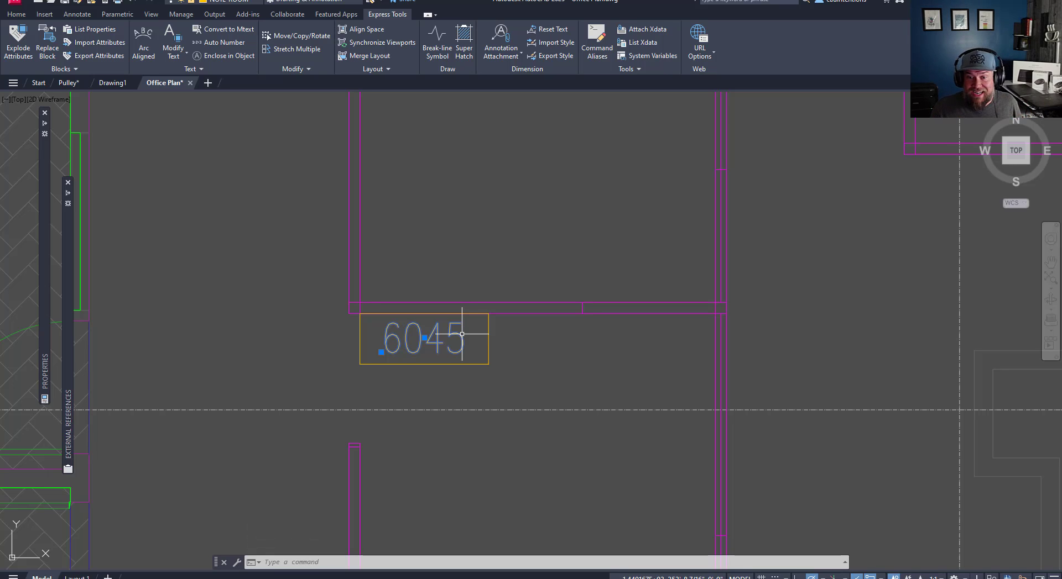
Check the burst 6045 tag's parts by selecting the surrounding rectangle and the number text separately
{"action": "key", "text": "Escape"}
{"action": "left_click", "coordinate": [505, 343]}
{"action": "left_click", "coordinate": [486, 339]}
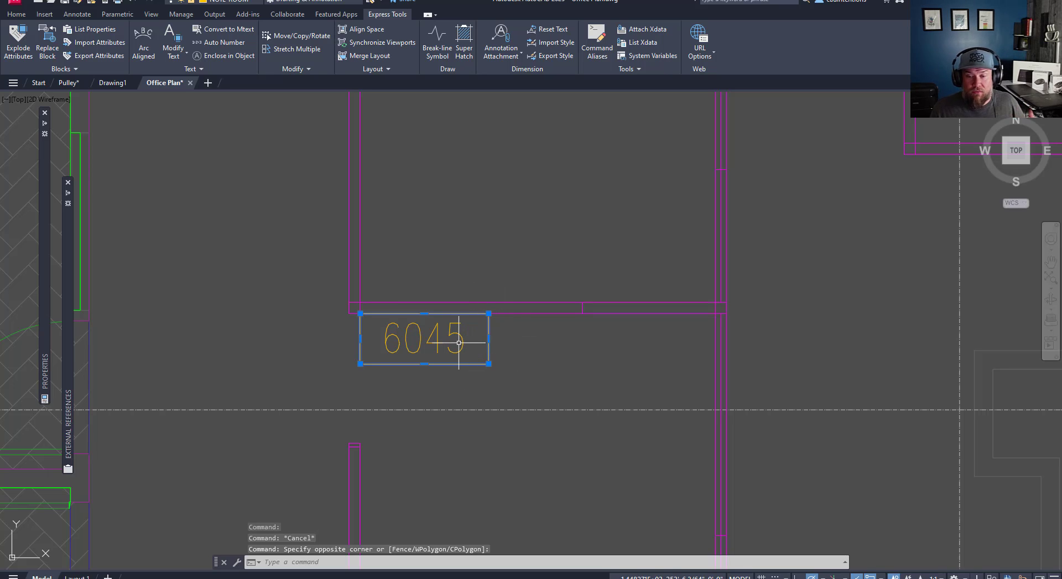
{"action": "key", "text": "Escape"}
{"action": "left_click", "coordinate": [470, 341]}
{"action": "left_click", "coordinate": [427, 343]}
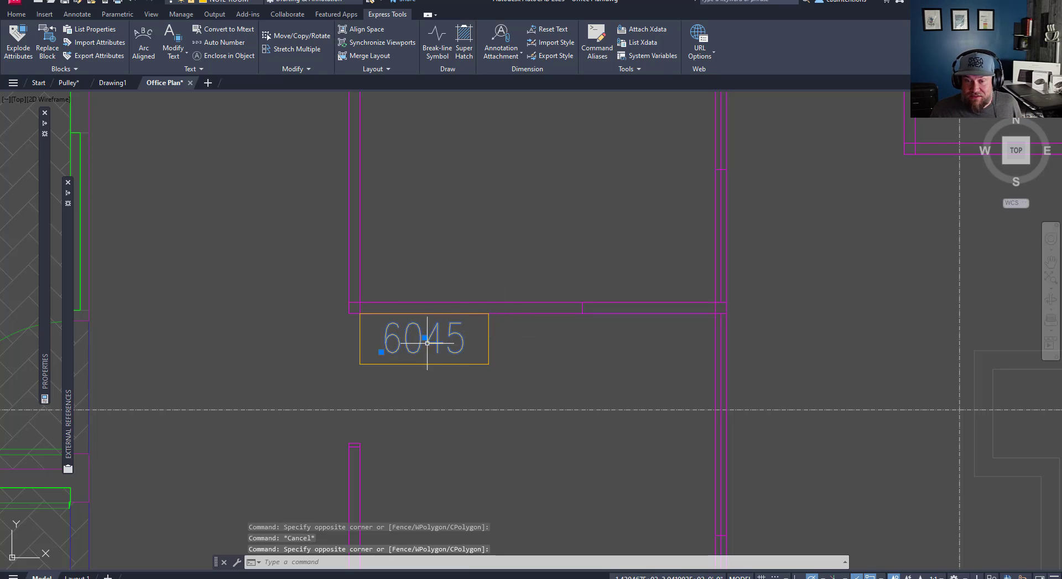
Open the burst 6045 text for editing to check that it is editable, and leave its content as is
{"action": "left_click", "coordinate": [439, 345]}
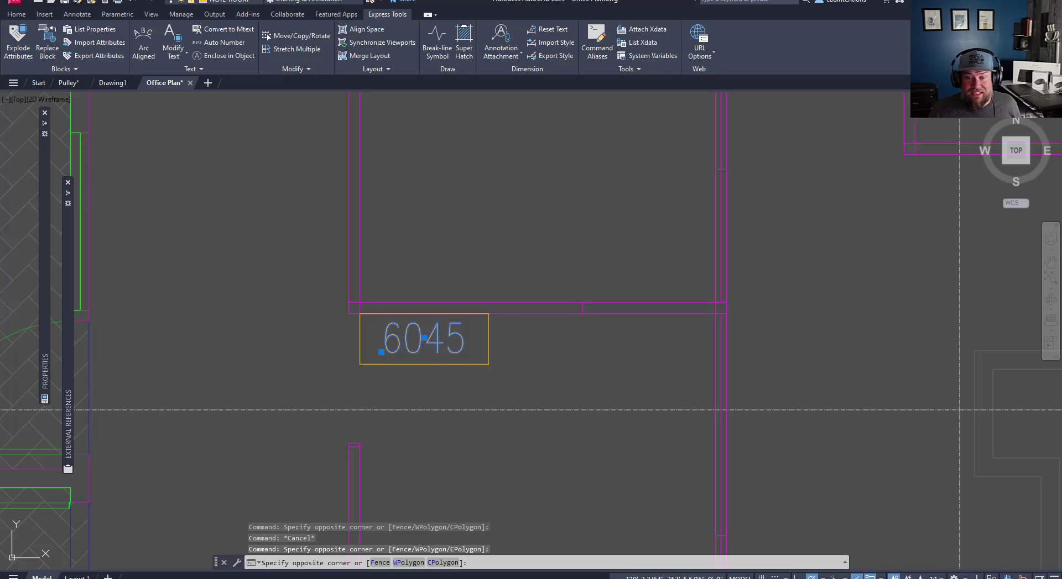
{"action": "double_click", "coordinate": [442, 338]}
{"action": "key", "text": "Escape"}
{"action": "key", "text": "Escape"}
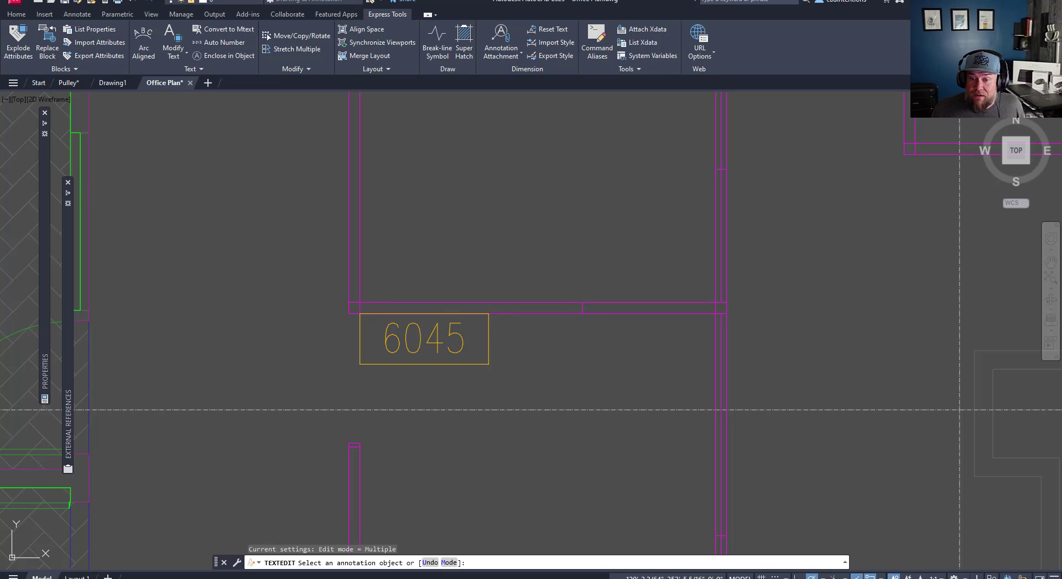
{"action": "key", "text": "Escape"}
{"action": "key", "text": "Escape"}
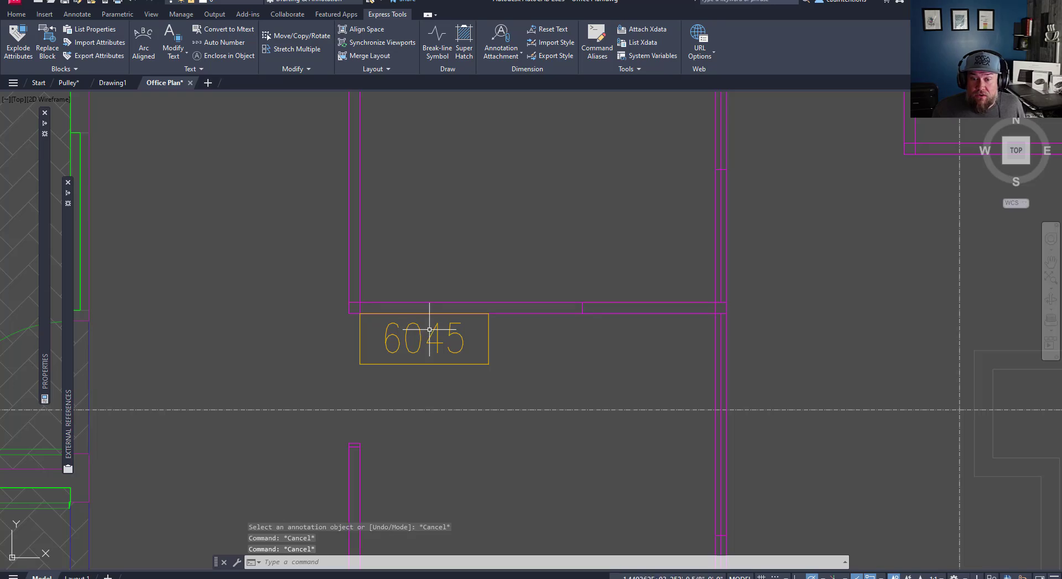
{"action": "scroll", "coordinate": [448, 341], "scroll_direction": "down", "scroll_amount": 2}
{"action": "scroll", "coordinate": [419, 348], "scroll_direction": "down", "scroll_amount": 5}
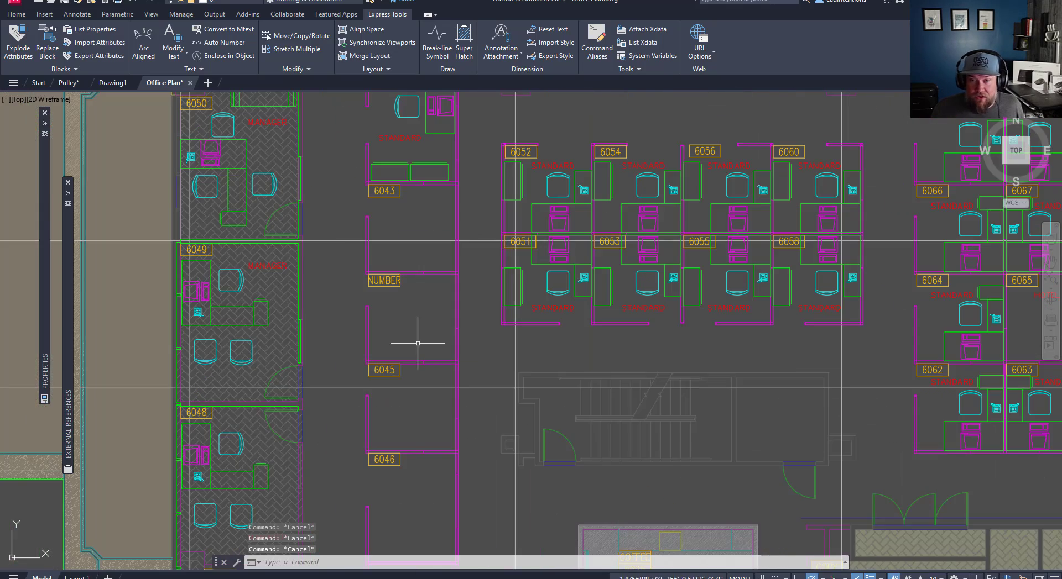
{"action": "scroll", "coordinate": [419, 331], "scroll_direction": "up", "scroll_amount": 2}
{"action": "scroll", "coordinate": [420, 318], "scroll_direction": "down", "scroll_amount": 2}
{"action": "scroll", "coordinate": [409, 318], "scroll_direction": "up", "scroll_amount": 1}
{"action": "scroll", "coordinate": [370, 326], "scroll_direction": "down", "scroll_amount": 1}
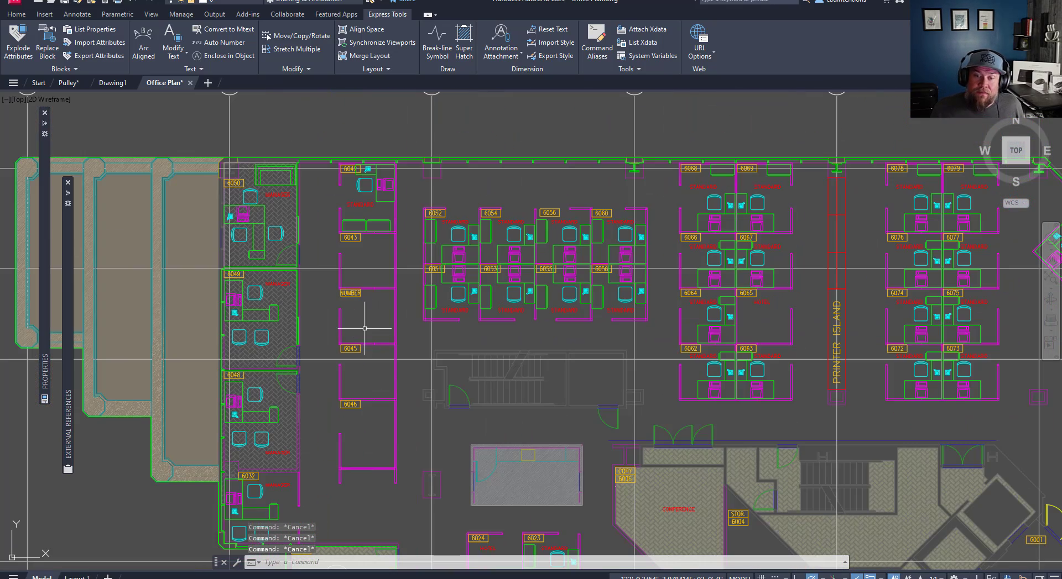